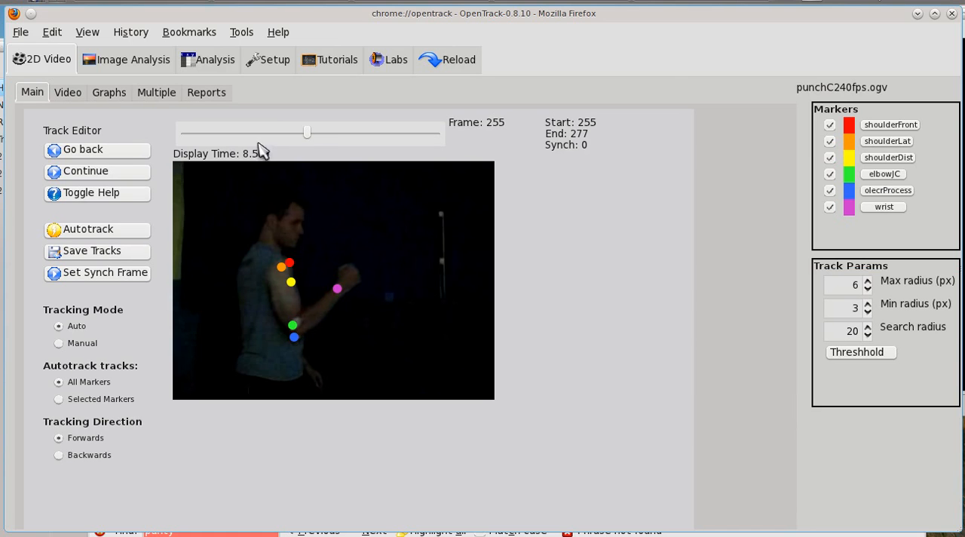
Examine the marker motion in the frames around the punch, finishing on start frame 255.
left_click(308, 136)
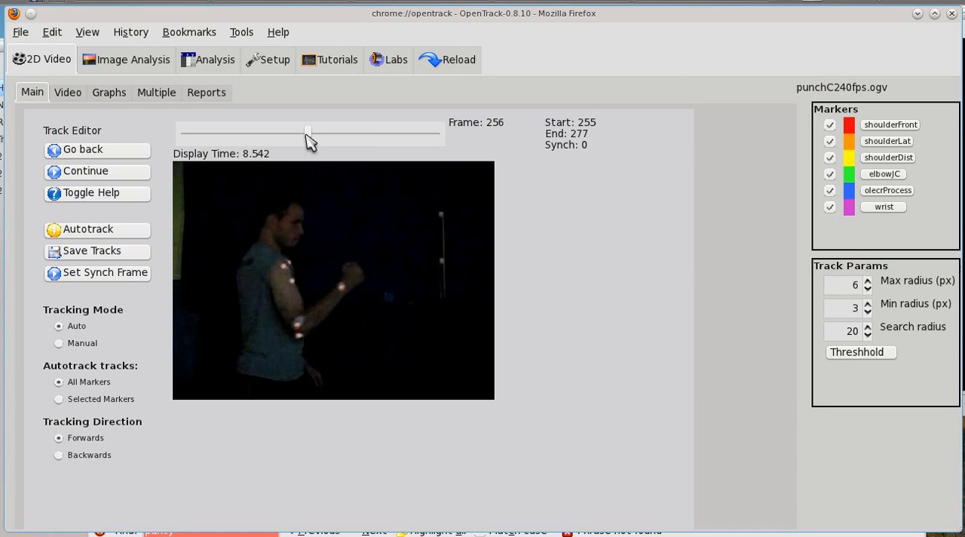
left_click(291, 280)
left_click(338, 134)
left_click(338, 135)
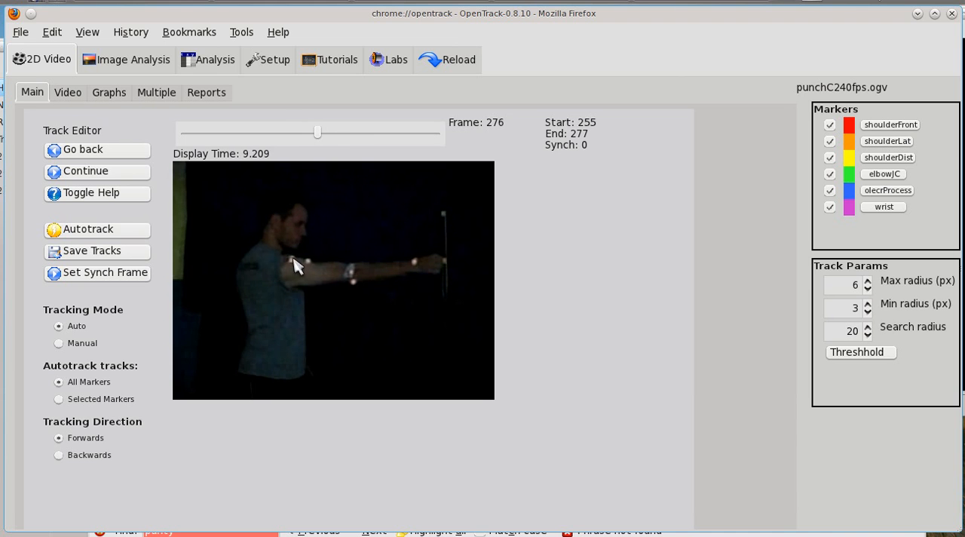
left_click(300, 135)
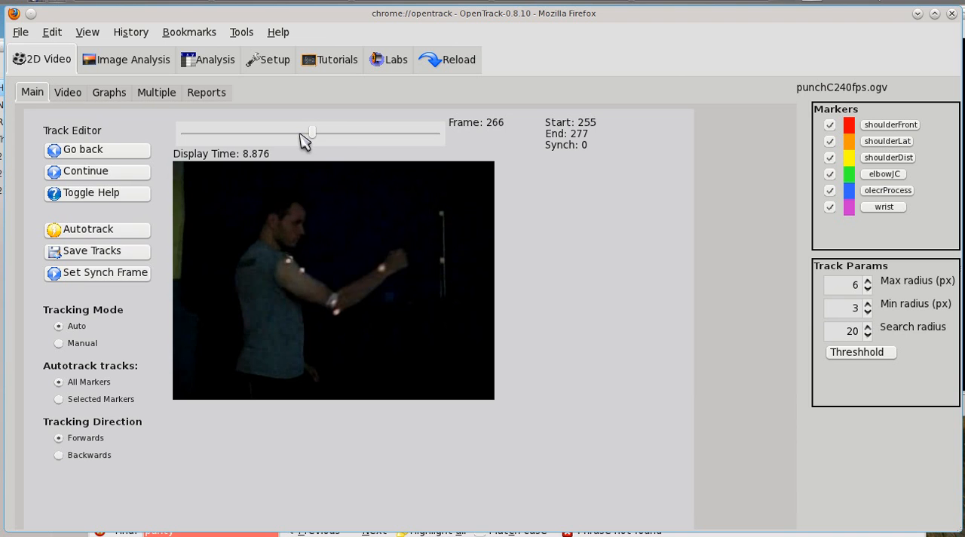
left_click(300, 134)
left_click(300, 135)
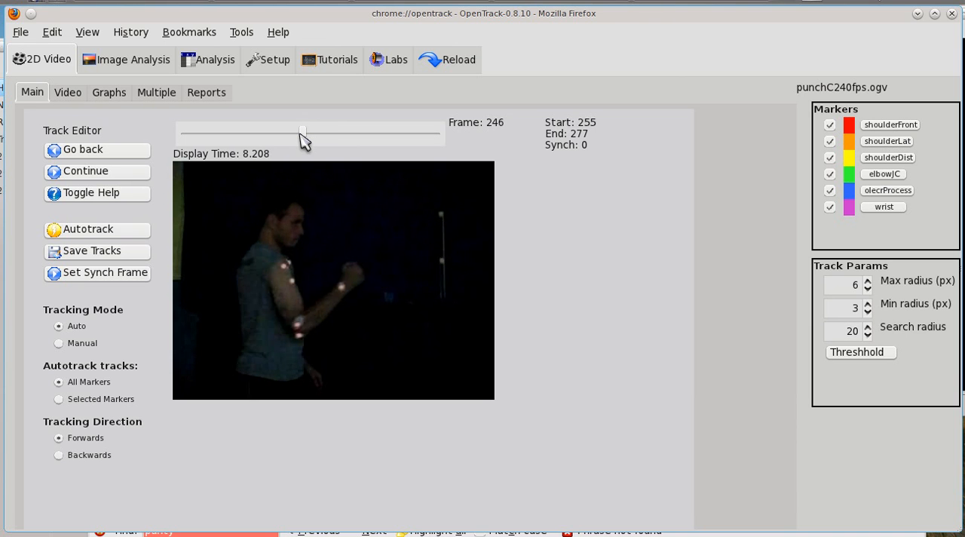
key("Right")
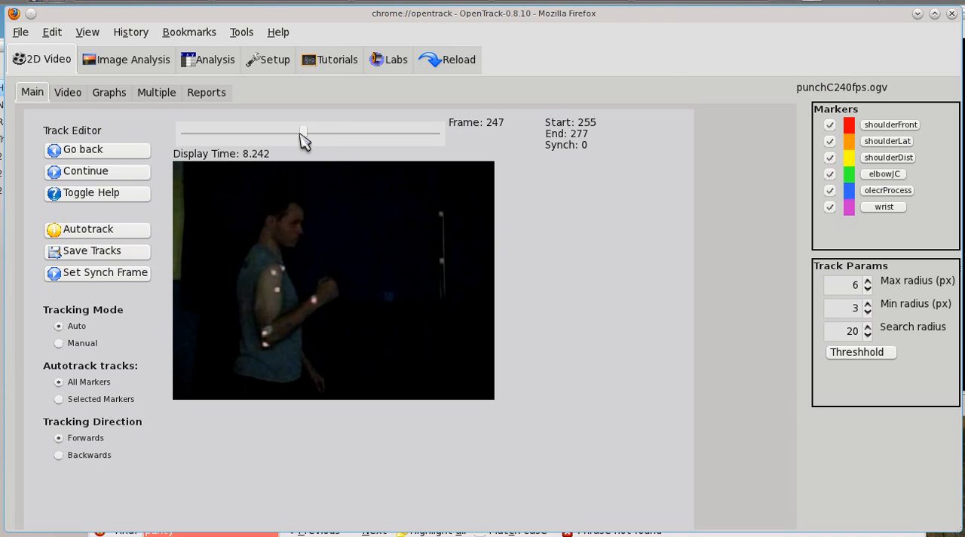
key("Page_Down")
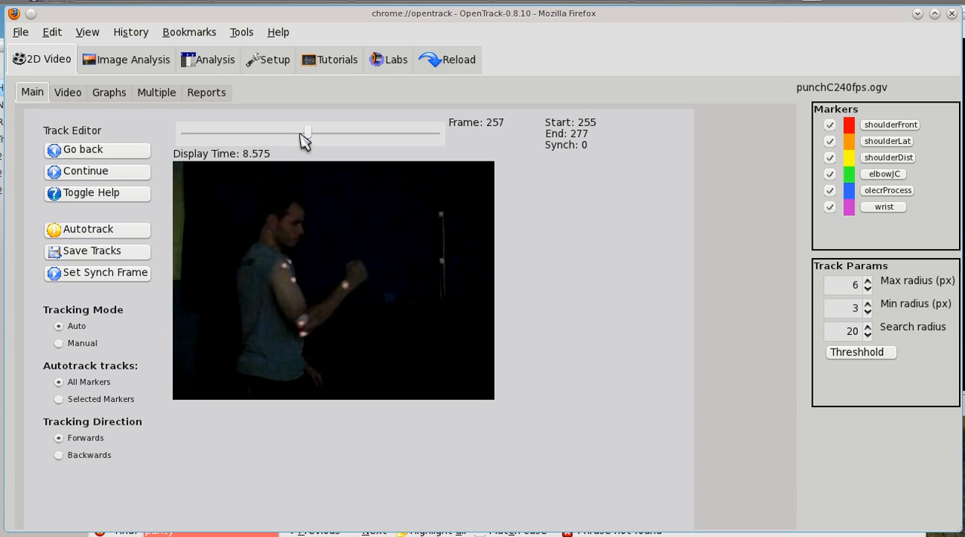
key("Left")
key("Left")
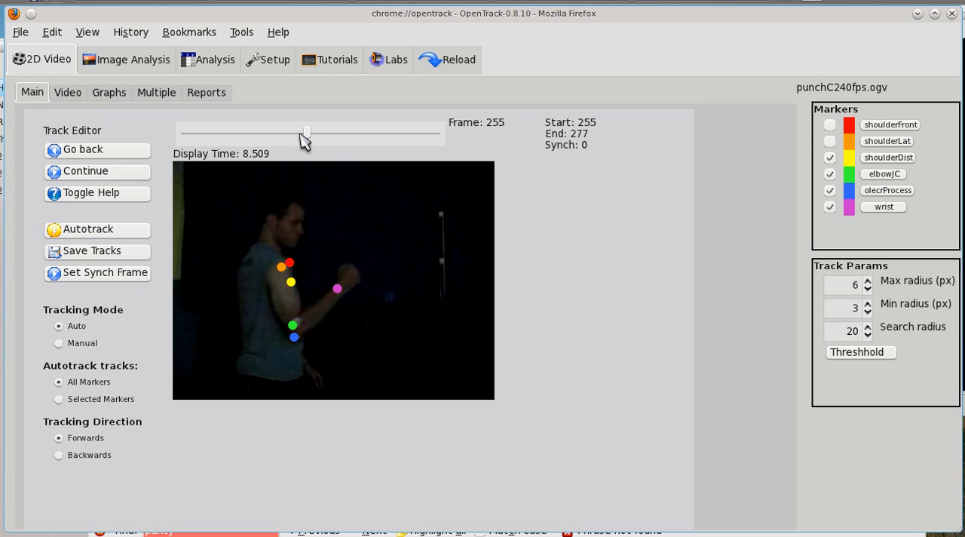
Review the extra tracking parameters in the program setup and return to the track editor.
double_click(851, 285)
left_click(265, 63)
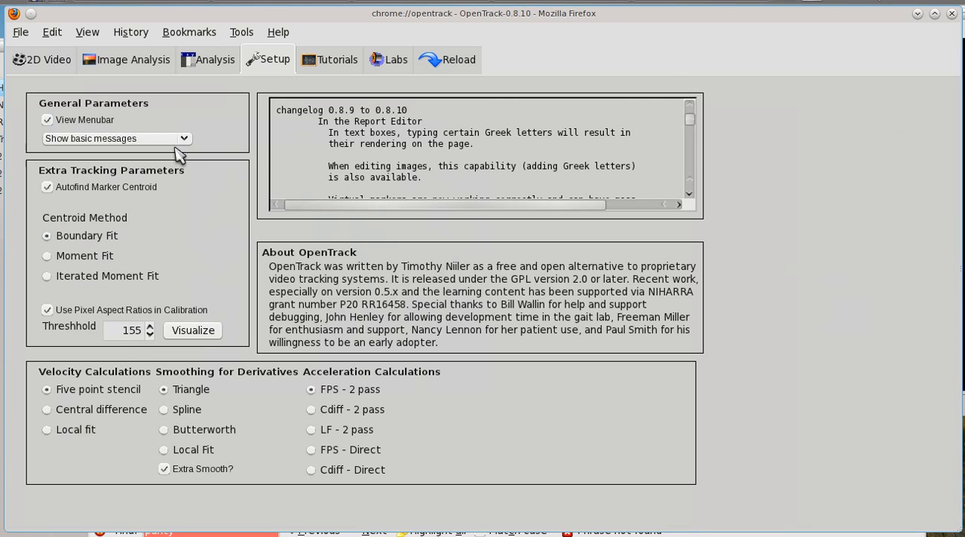
left_click(42, 62)
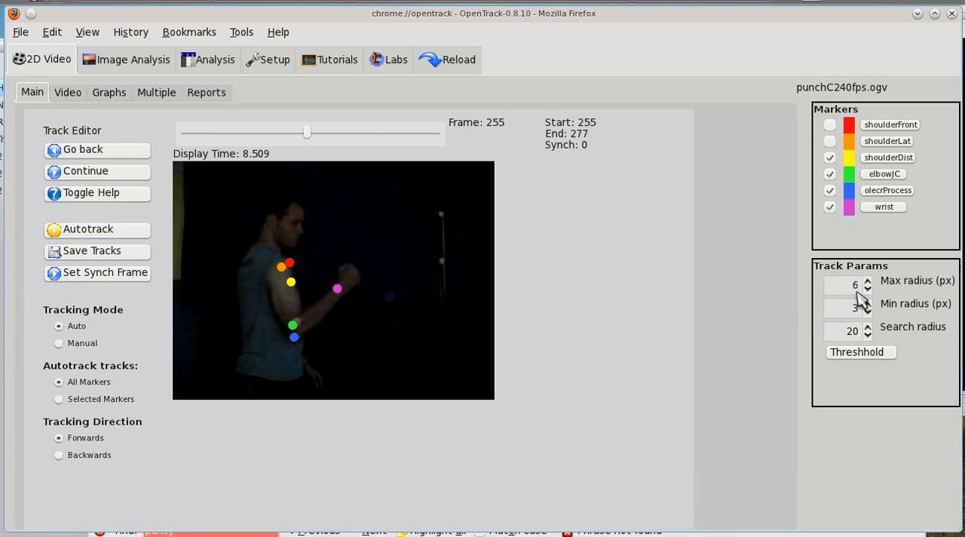
Set the tracking maximum radius to 3 px and the minimum radius to 2 px.
left_click_drag(852, 286, 871, 282)
type("3")
key("Tab")
type("2")
key("Tab")
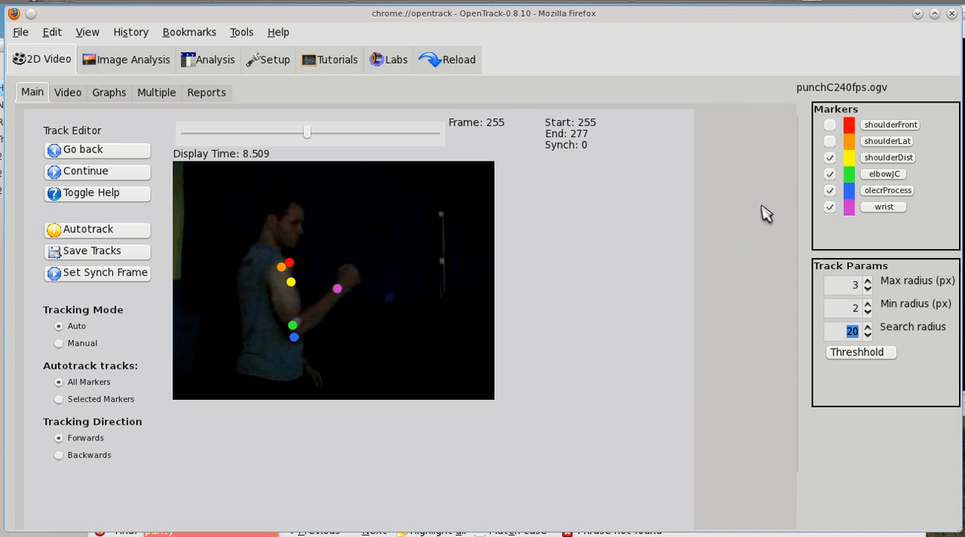
Re-enable the shoulderFront and shoulderLat markers so that all six markers are active.
left_click(829, 124)
left_click(830, 141)
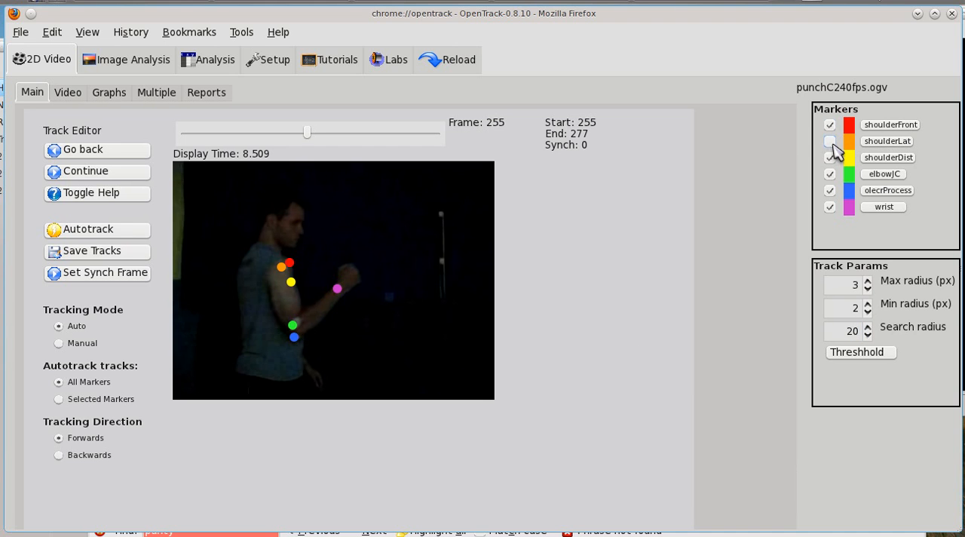
left_click(832, 142)
Using frame 261 as the preview, set the marker detection threshold to 115 and apply it.
left_click(308, 133)
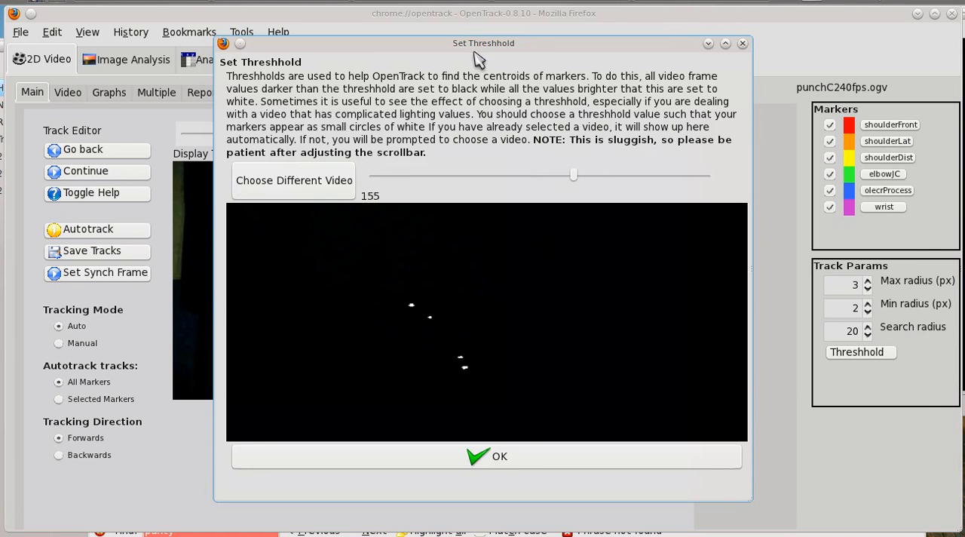
left_click_drag(473, 46, 688, 43)
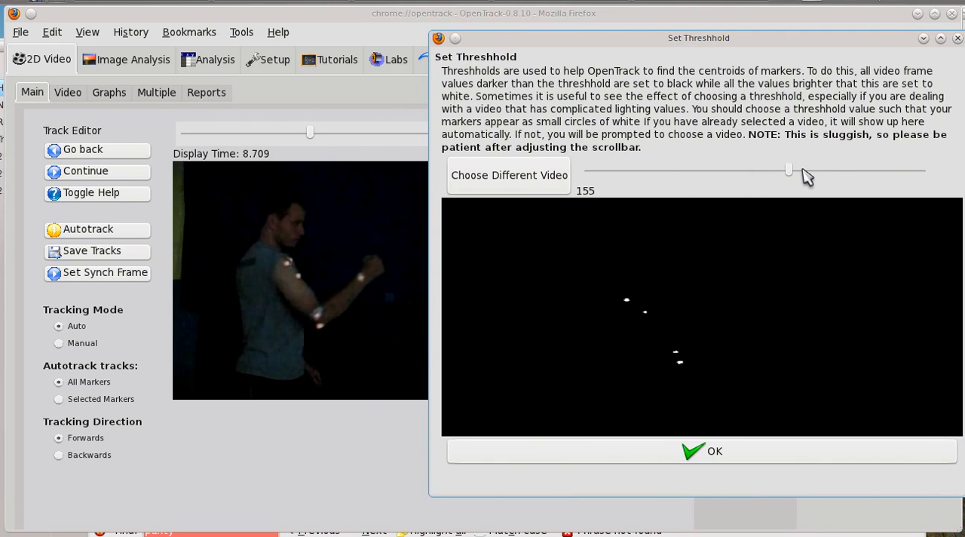
left_click_drag(789, 171, 775, 171)
left_click(822, 173)
left_click(757, 173)
left_click(757, 173)
left_click(729, 179)
left_click(727, 172)
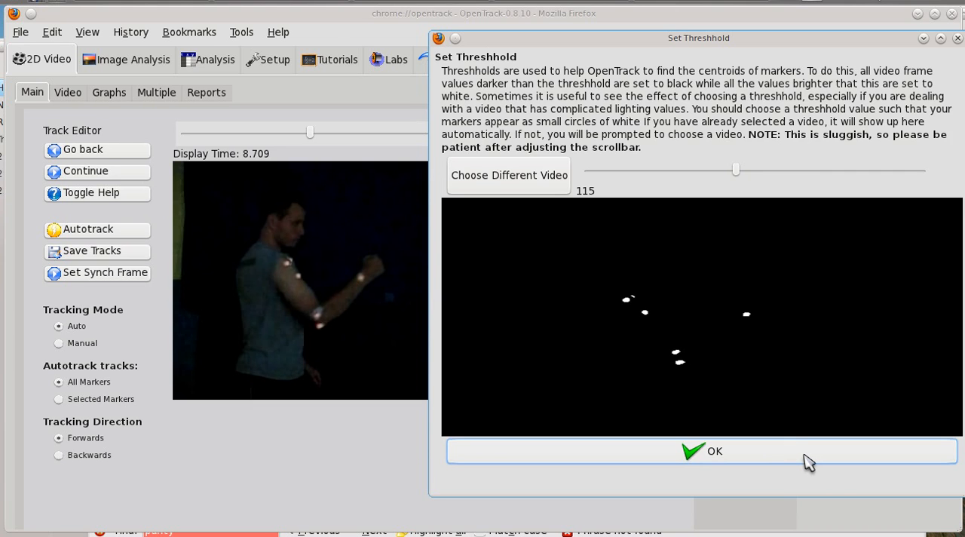
left_click(807, 452)
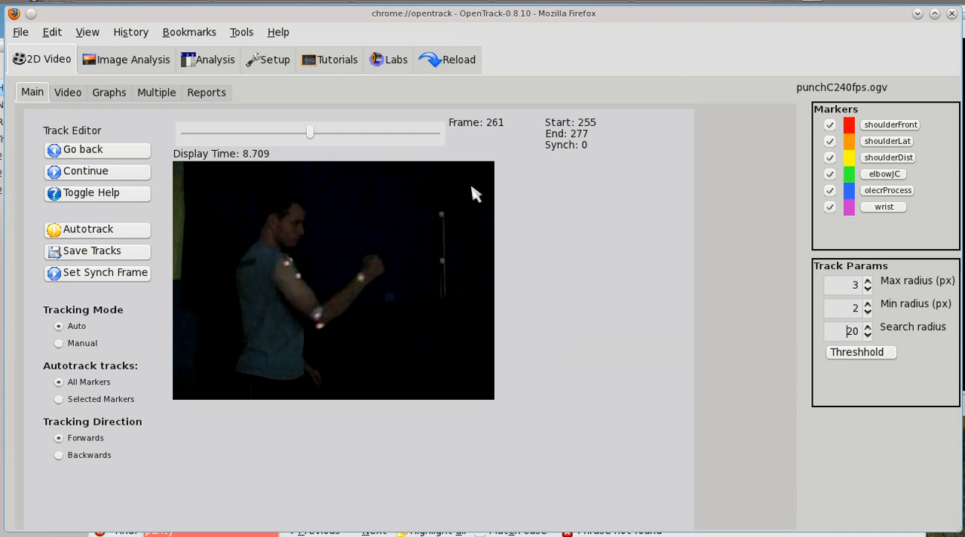
Compare marker movement between frames 261 and 262 and set the search radius to 15 px.
left_click_drag(310, 138, 311, 136)
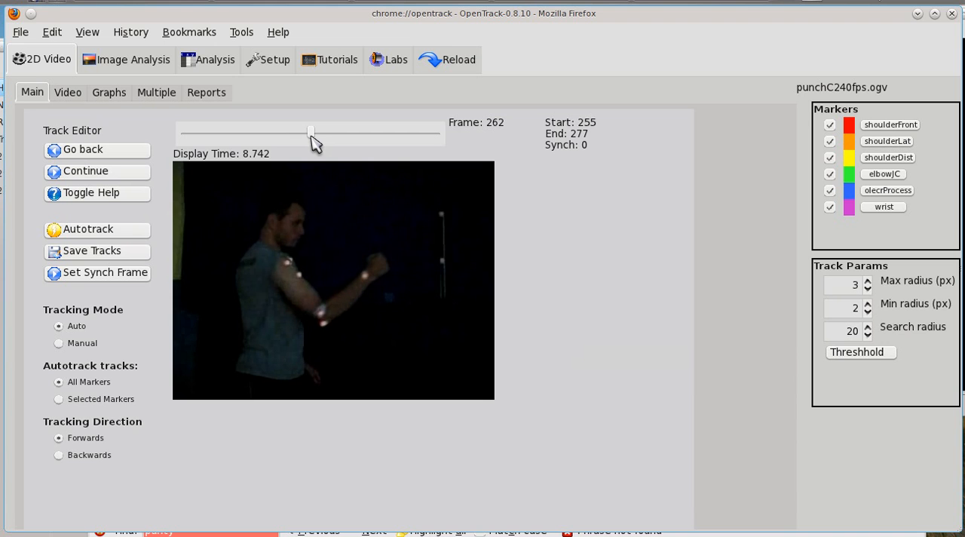
key("Left")
key("Right")
key("Left")
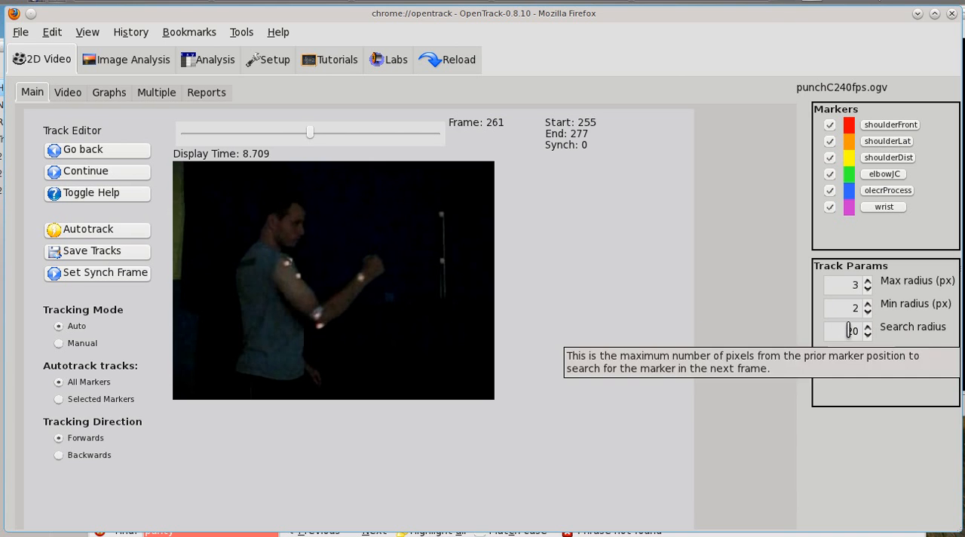
left_click_drag(849, 331, 865, 334)
type("15")
left_click(837, 302)
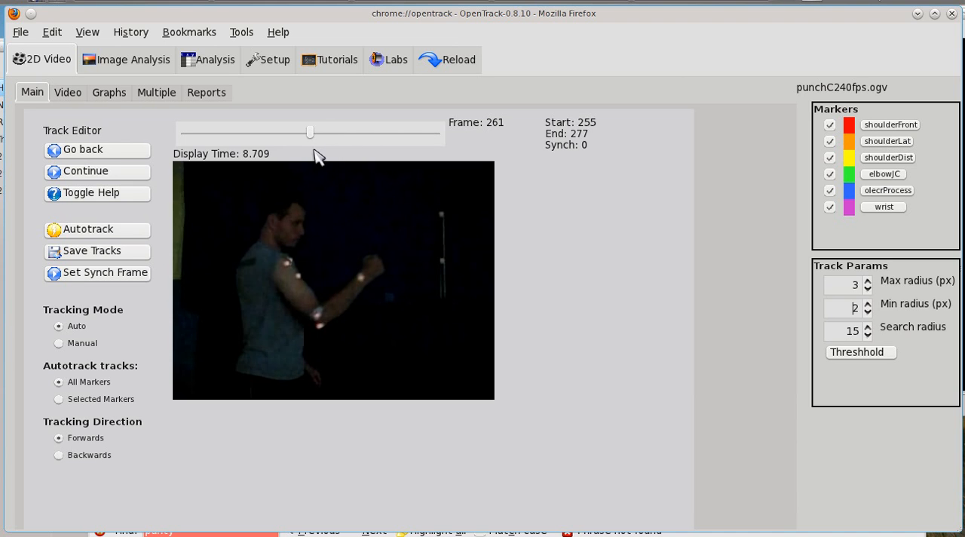
Return to start frame 255, autotrack all markers forwards, and dismiss the completion notice.
left_click(291, 143)
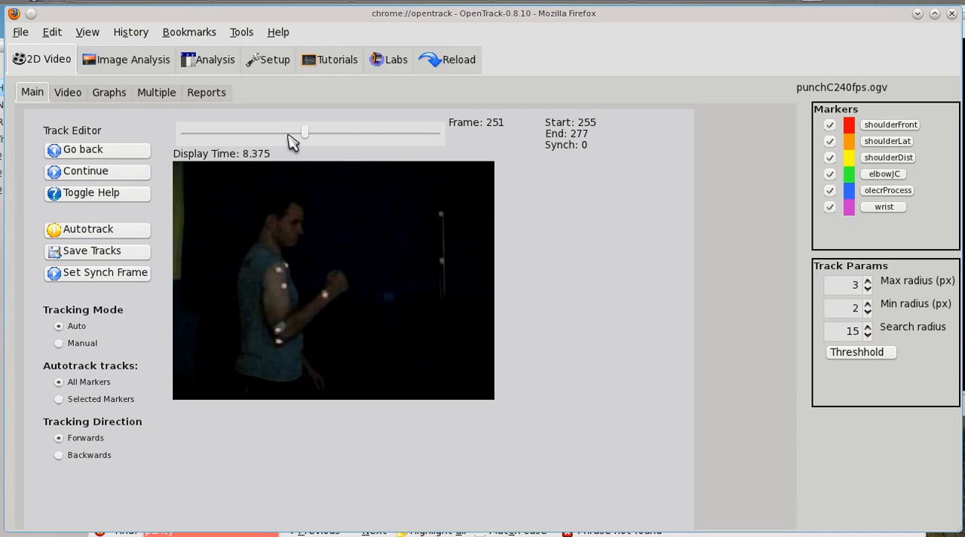
key("Right")
key("Right")
key("Right")
key("Right")
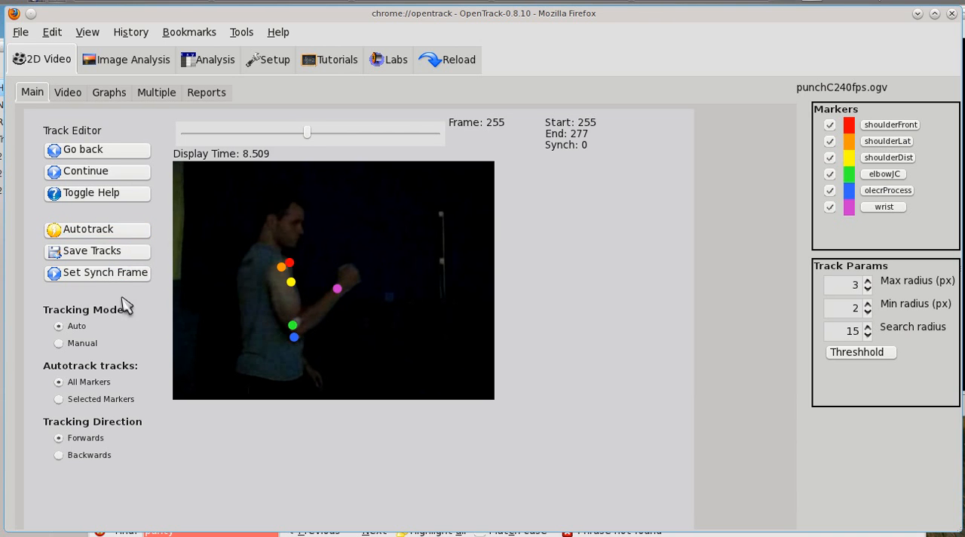
left_click(125, 237)
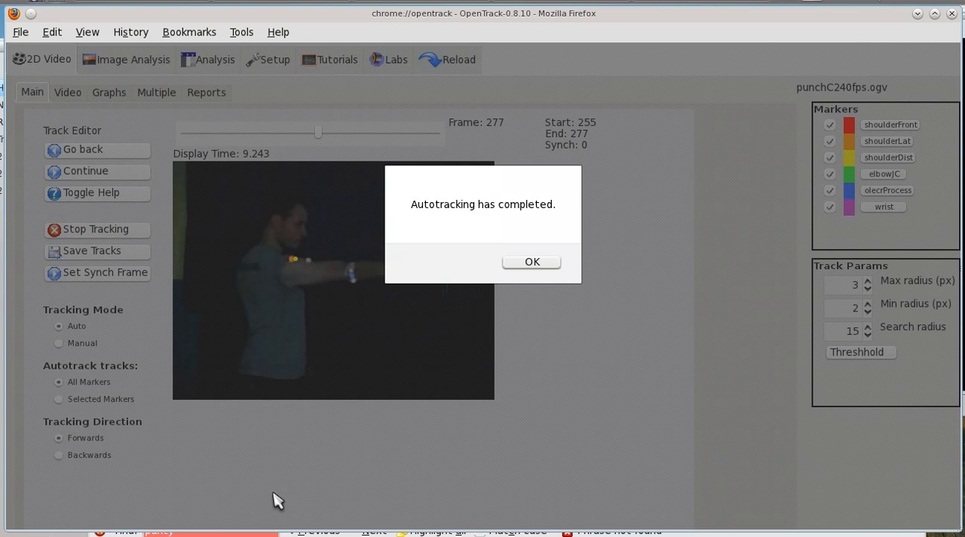
left_click(550, 260)
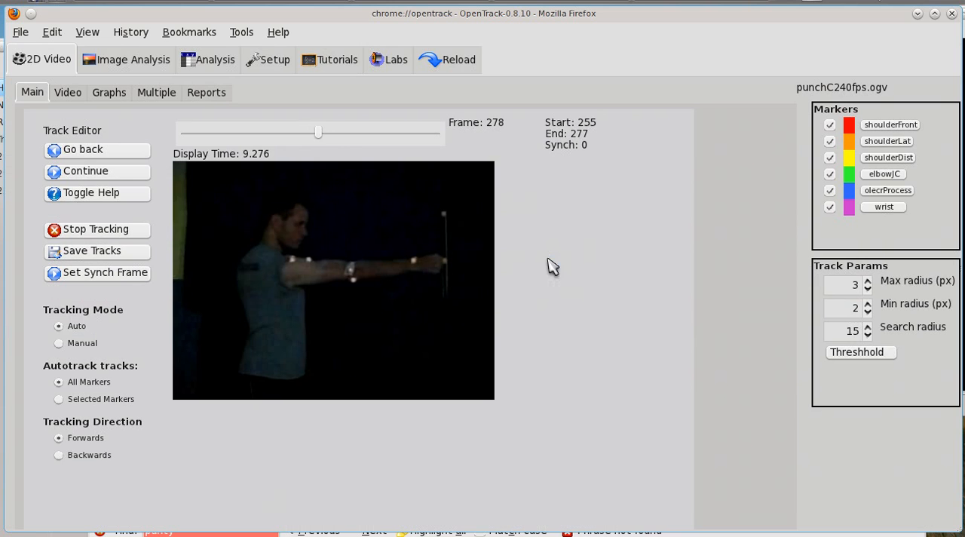
Check the autotracked marker positions frame by frame backwards from frame 278 to frame 263.
key("Left")
key("Left")
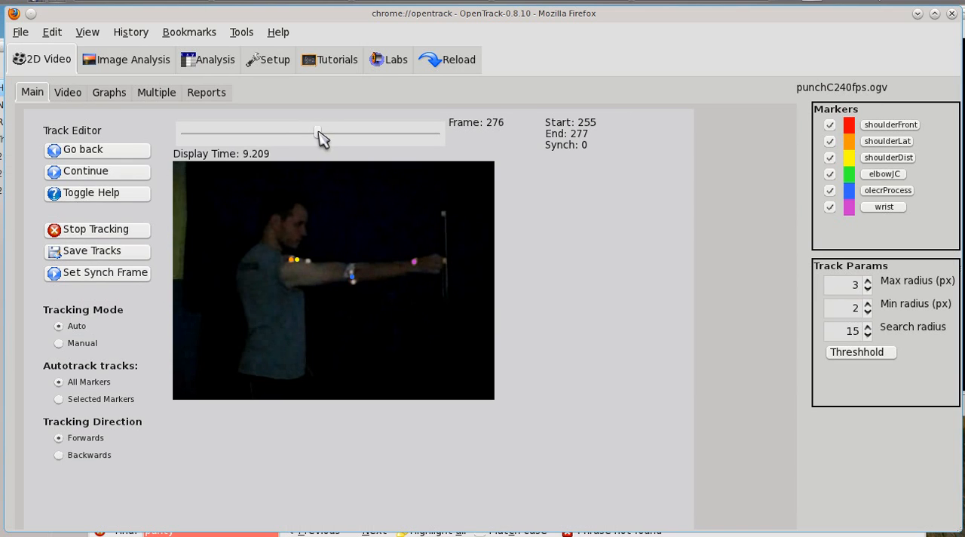
key("Left")
key("Left")
key("Left")
key("Left")
key("Left")
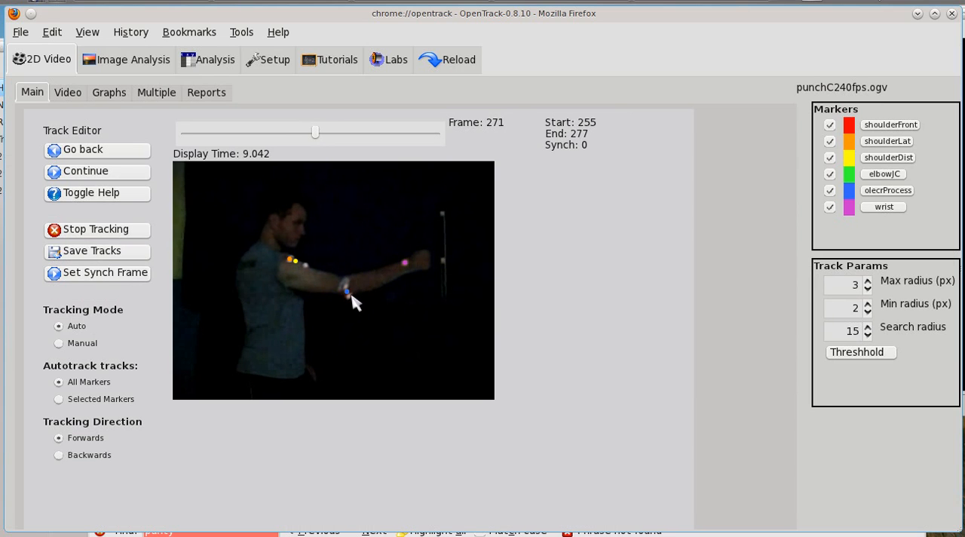
key("Left")
key("Left")
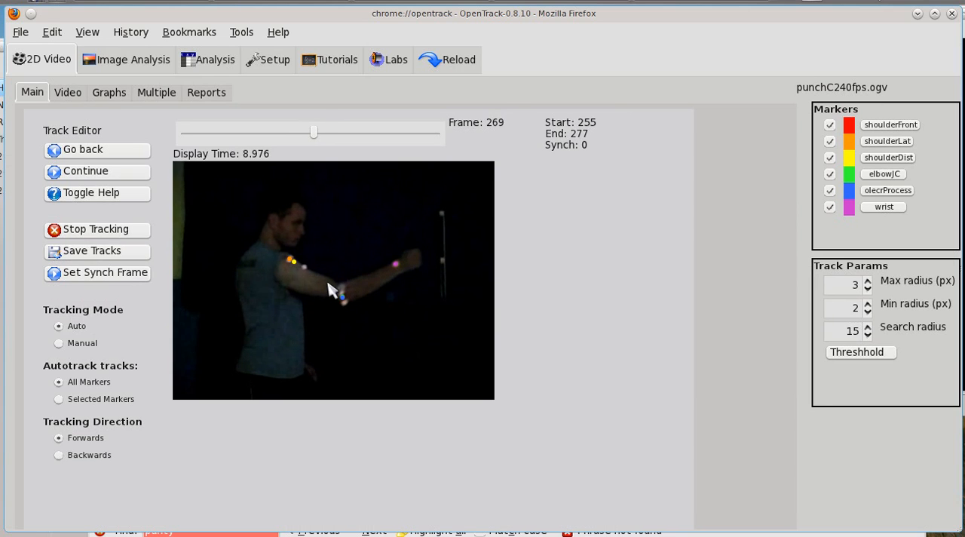
key("Left")
key("Left")
key("Left")
key("Left")
key("Left")
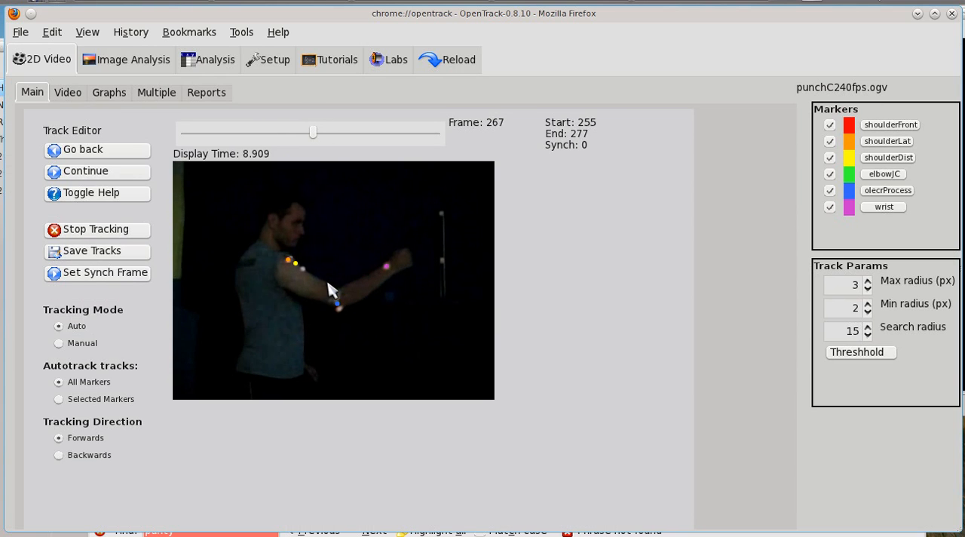
key("Left")
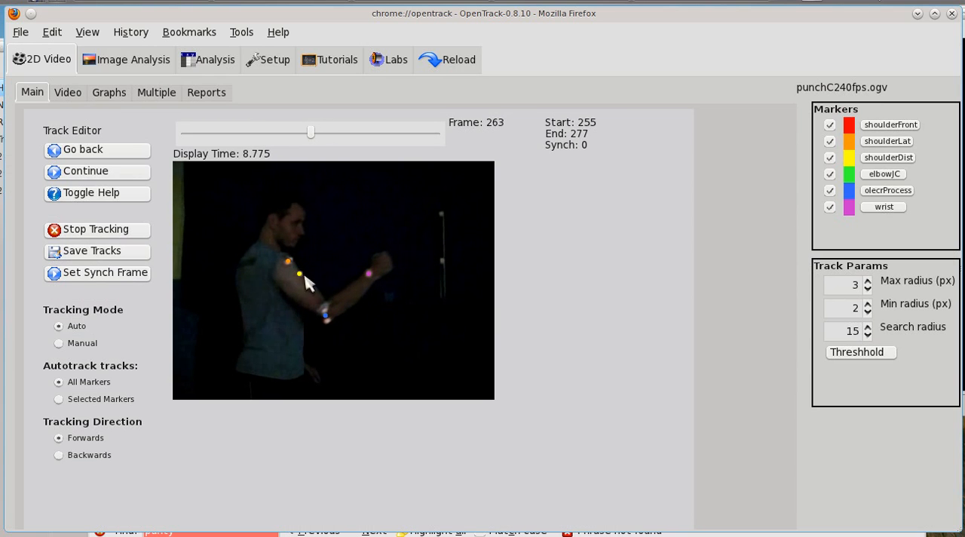
Recheck the shoulder markers between frames 263 and 265, and continue back past start frame 255.
key("Right")
key("Right")
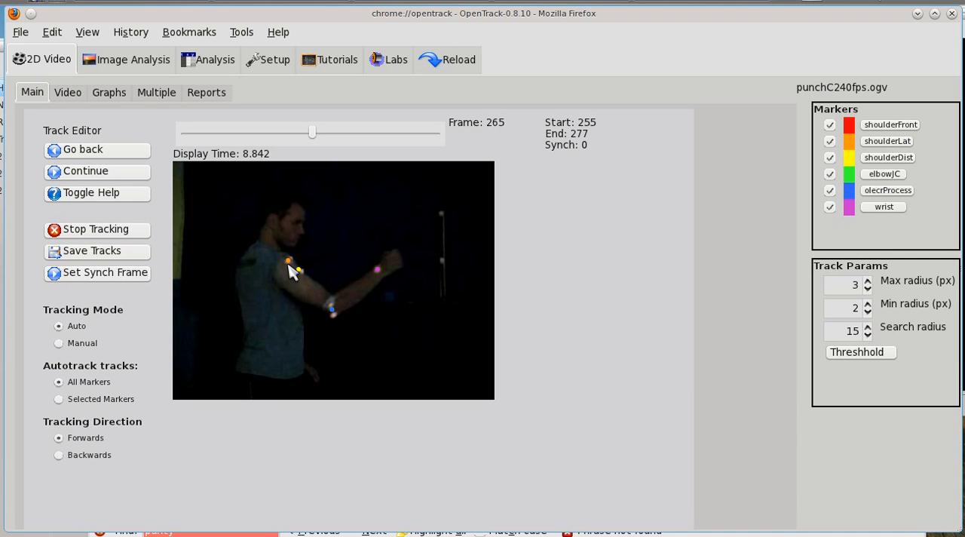
key("Left")
key("Left")
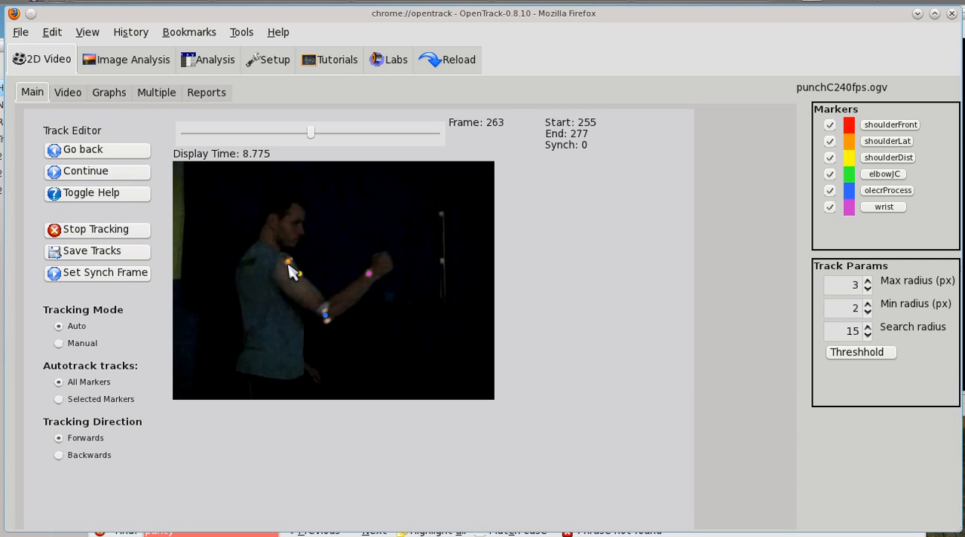
key("Left")
key("Left")
key("Left")
key("Left")
key("Left")
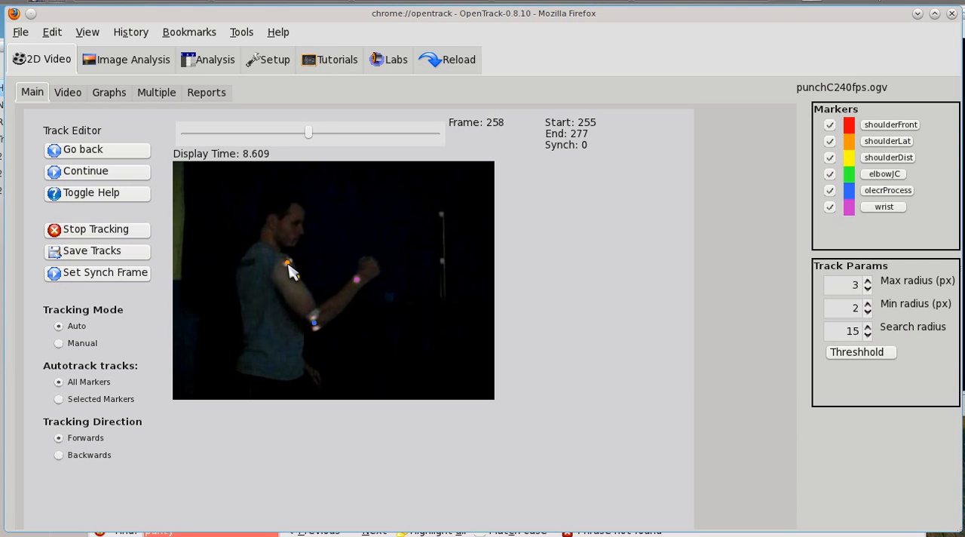
key("Left")
key("Left")
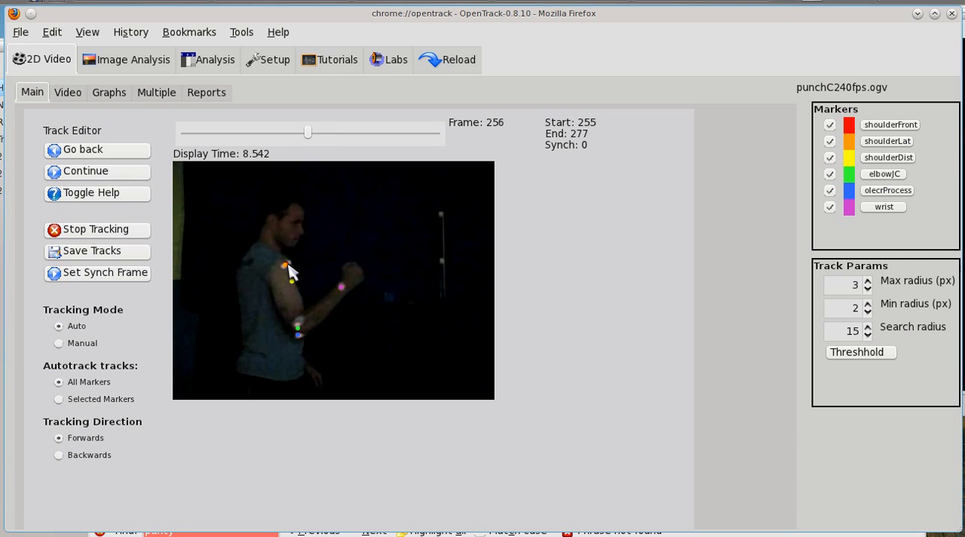
key("Left")
key("Left")
Examine the elbowJC and olecrProcess tracks frame by frame from frame 255 forward to frame 259.
key("Right")
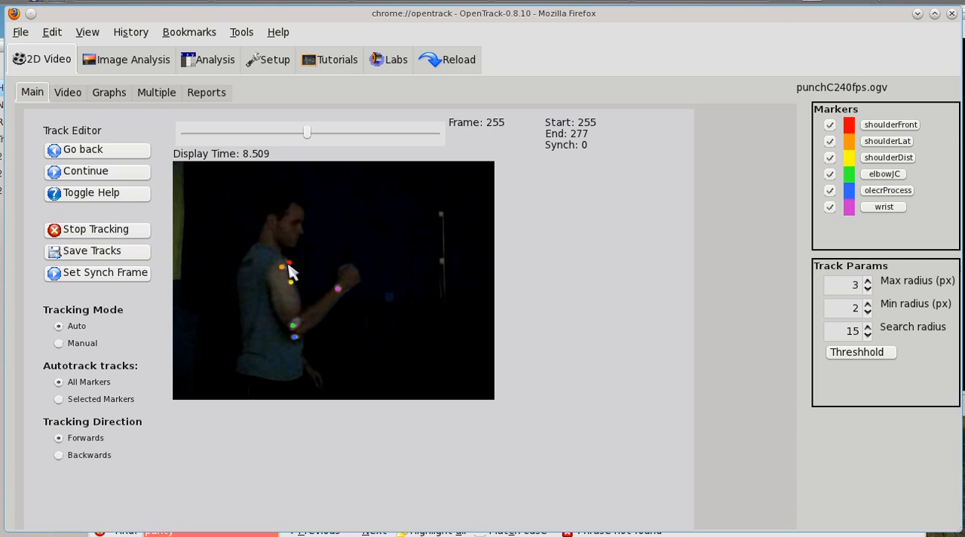
key("Right")
key("Right")
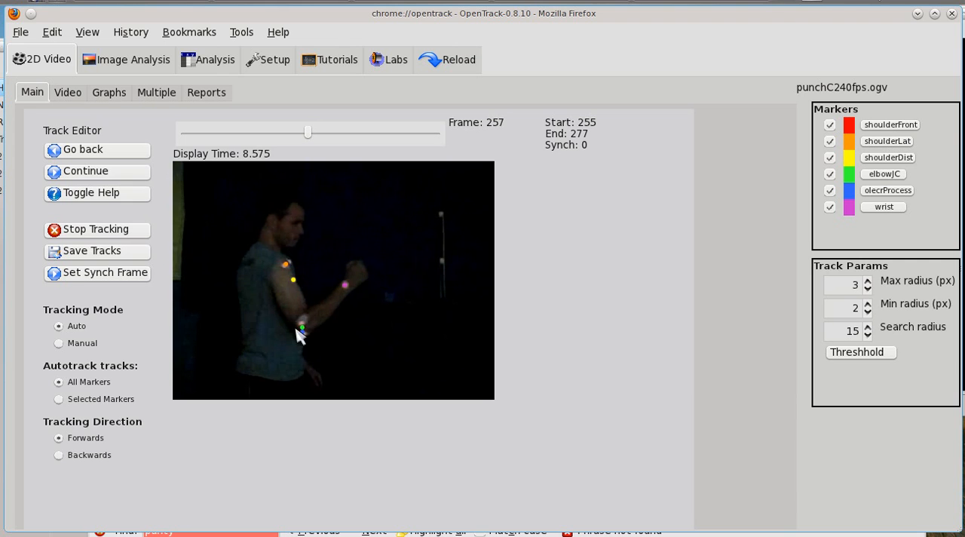
key("Right")
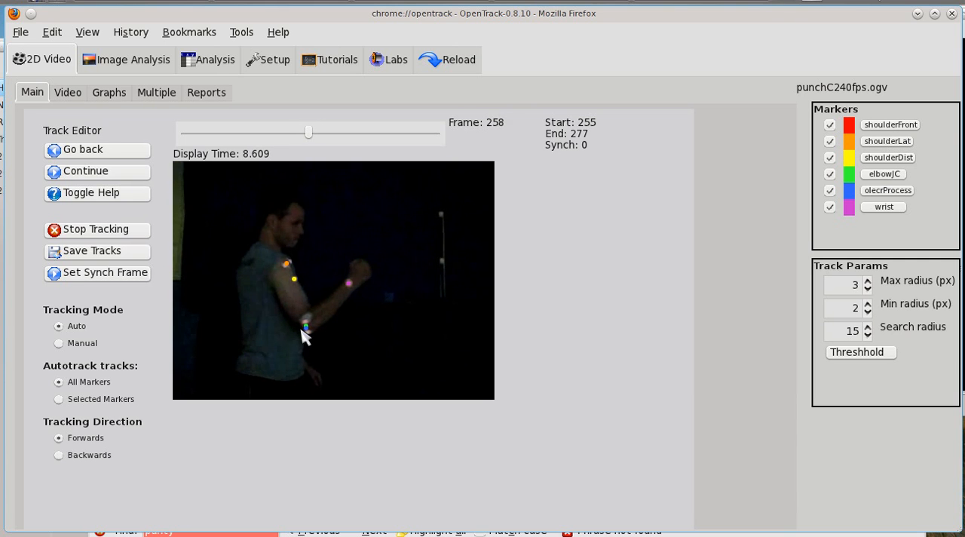
key("Left")
key("Right")
key("Right")
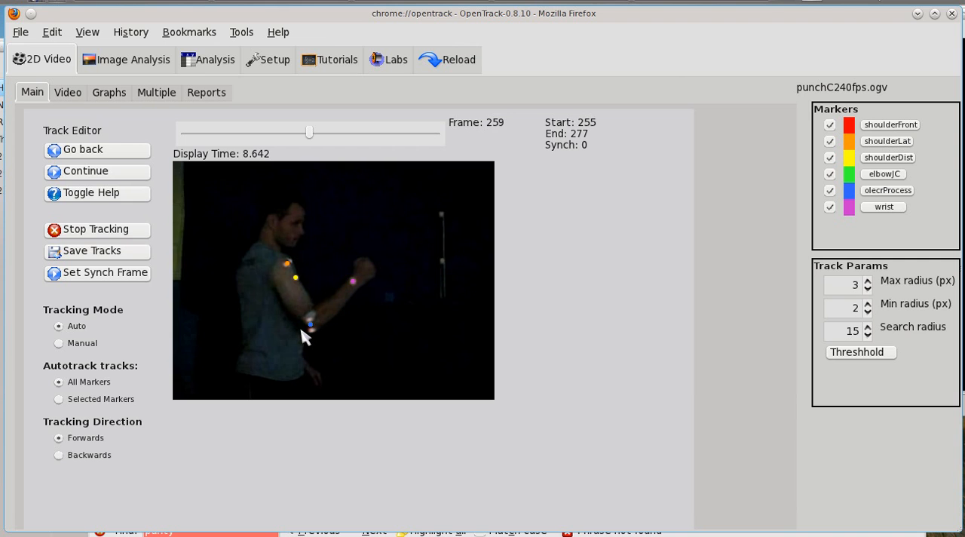
Recheck the elbowJC and olecrProcess markers frame by frame from frame 259 back to start frame 255.
key("Left")
key("Left")
key("Left")
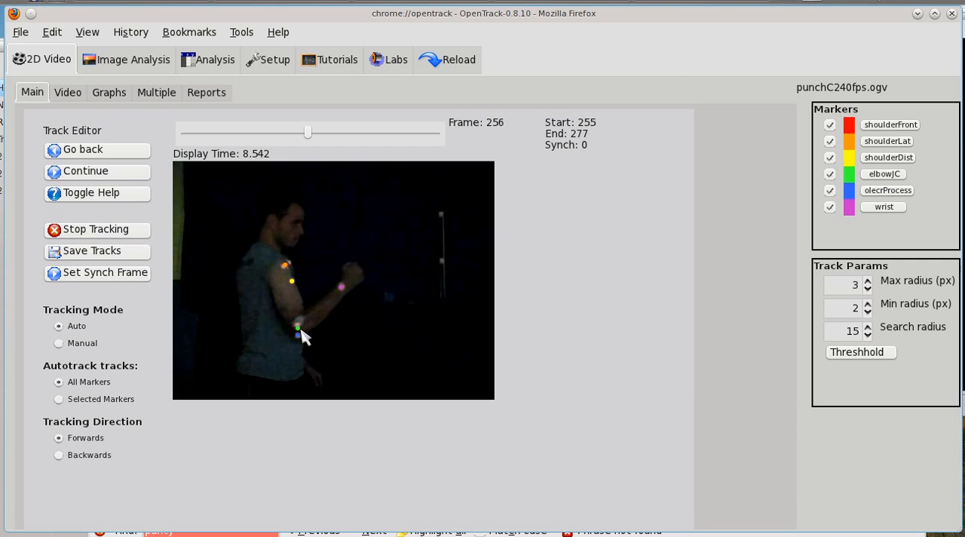
key("Right")
key("Left")
key("Left")
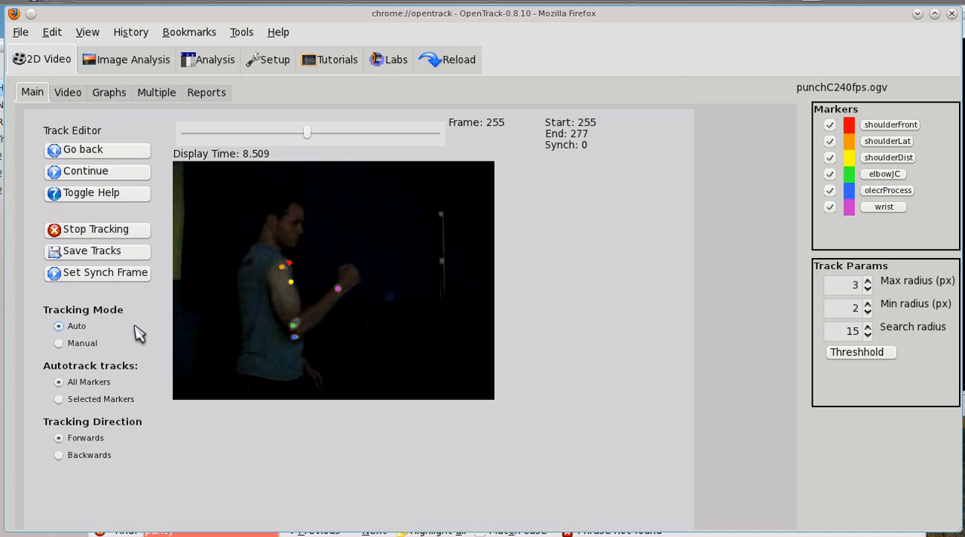
Switch the tracking mode to Manual and try out individual marker selection while comparing frames 255 to 257.
left_click(78, 345)
key("Right")
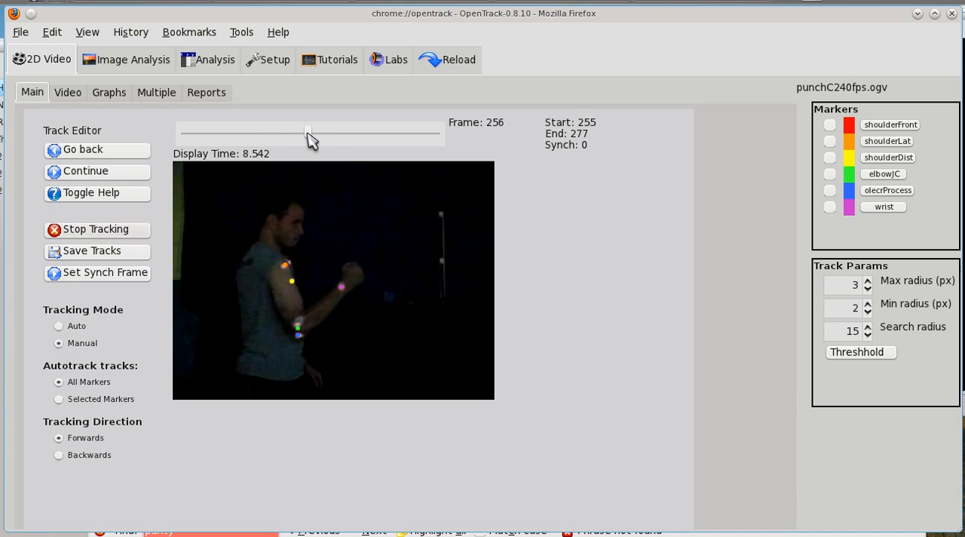
key("Left")
key("Right")
key("Left")
key("Right")
key("Right")
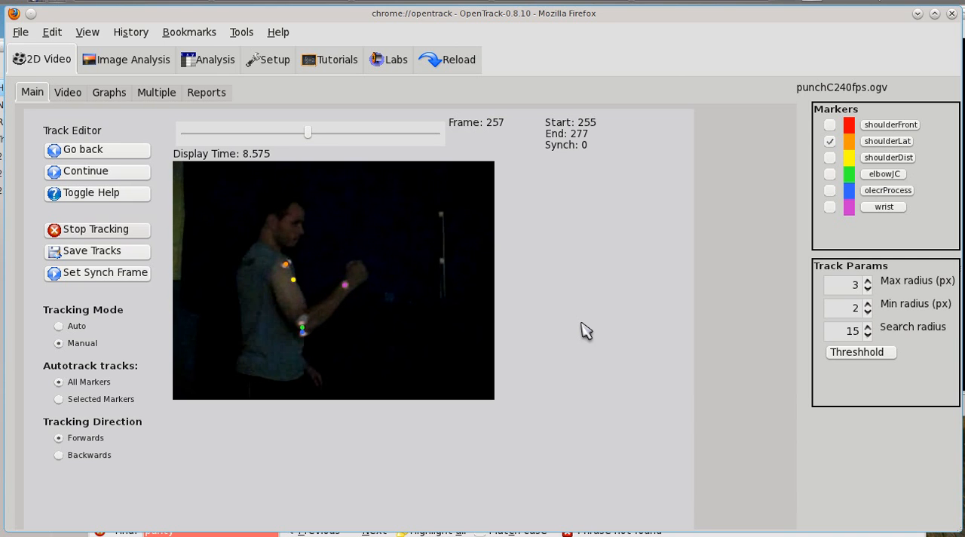
key("Left")
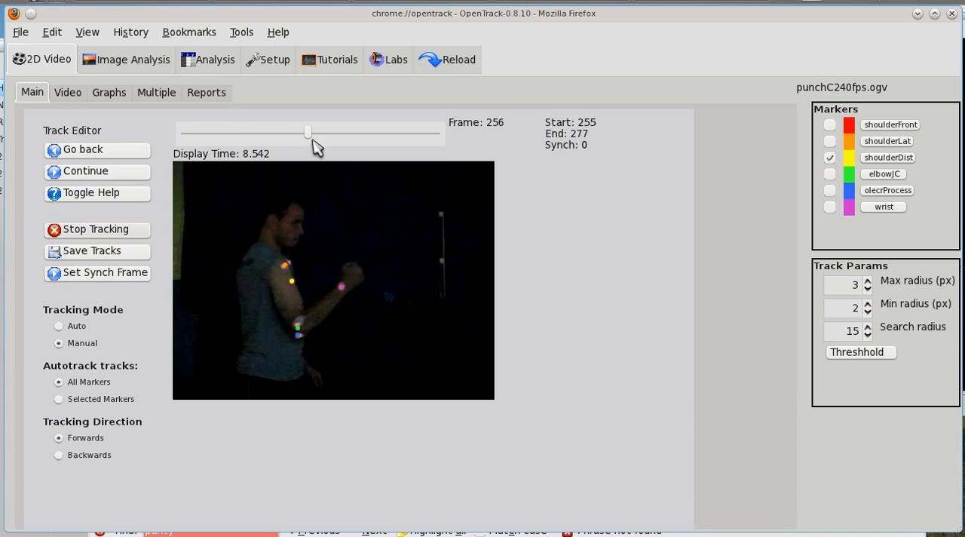
left_click(831, 160)
left_click(830, 190)
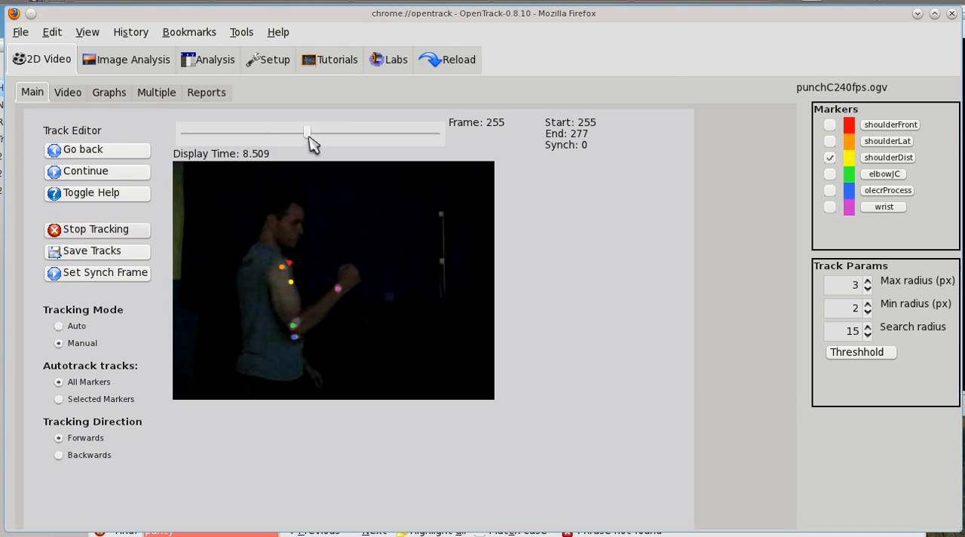
Manually re-place the shoulderFront marker on the front of the shoulder in every frame from 256 to 277.
key("Right")
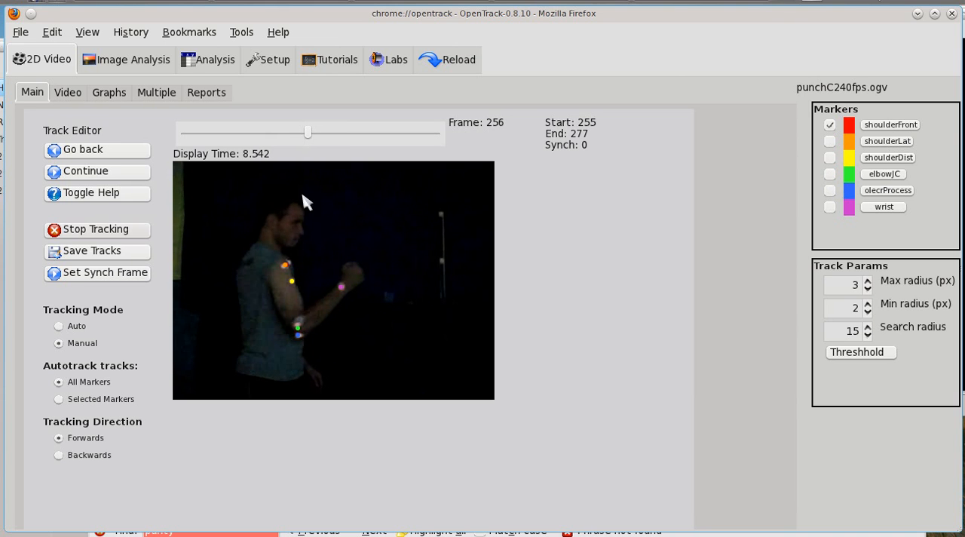
left_click(288, 263)
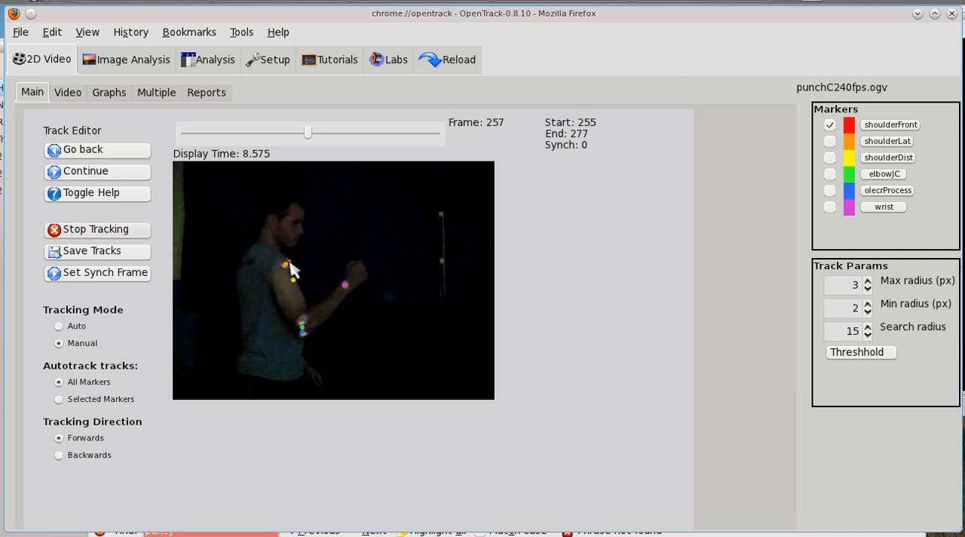
left_click(290, 264)
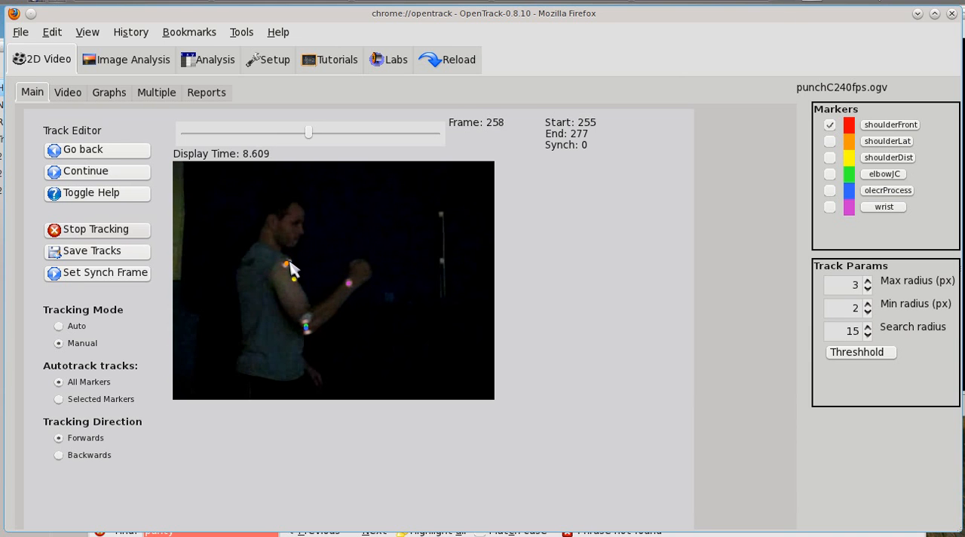
left_click(291, 266)
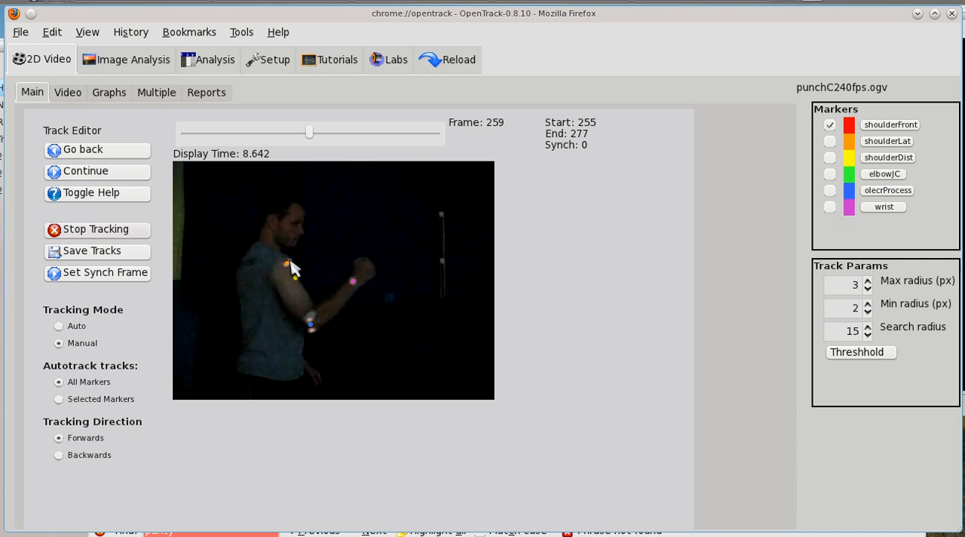
left_click(292, 266)
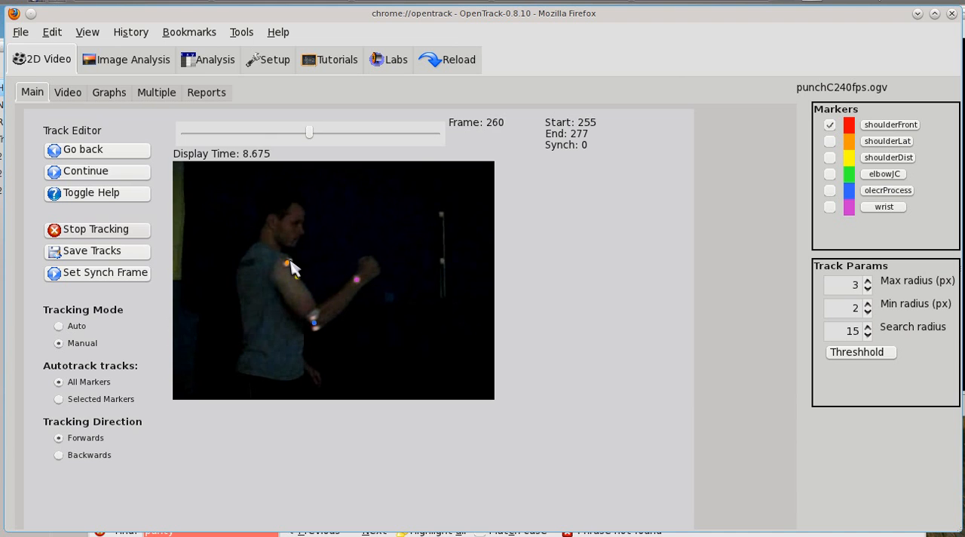
left_click(291, 266)
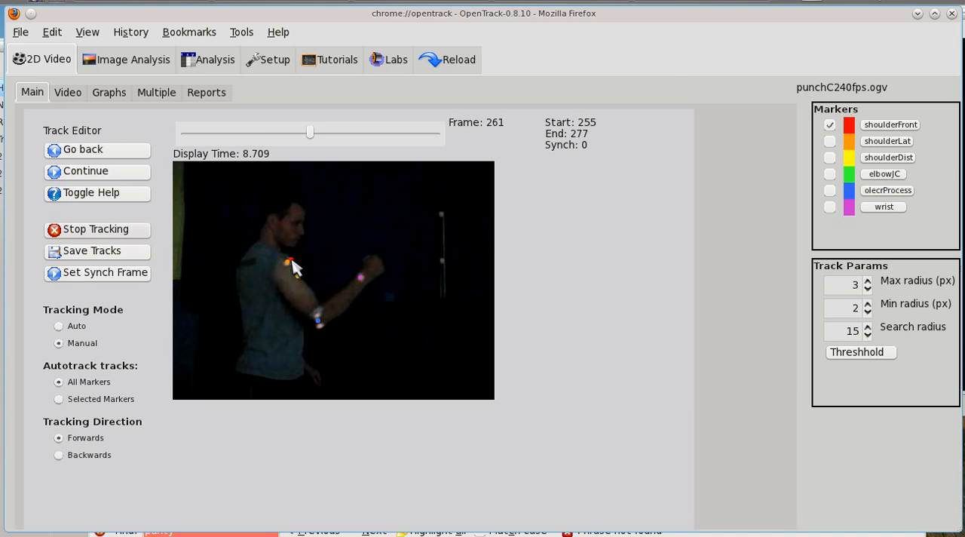
left_click(292, 262)
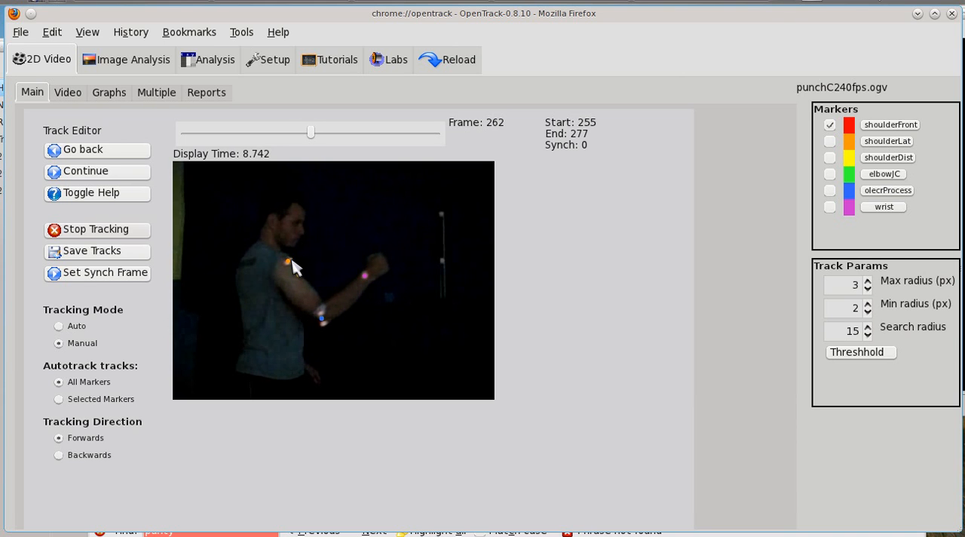
left_click(291, 262)
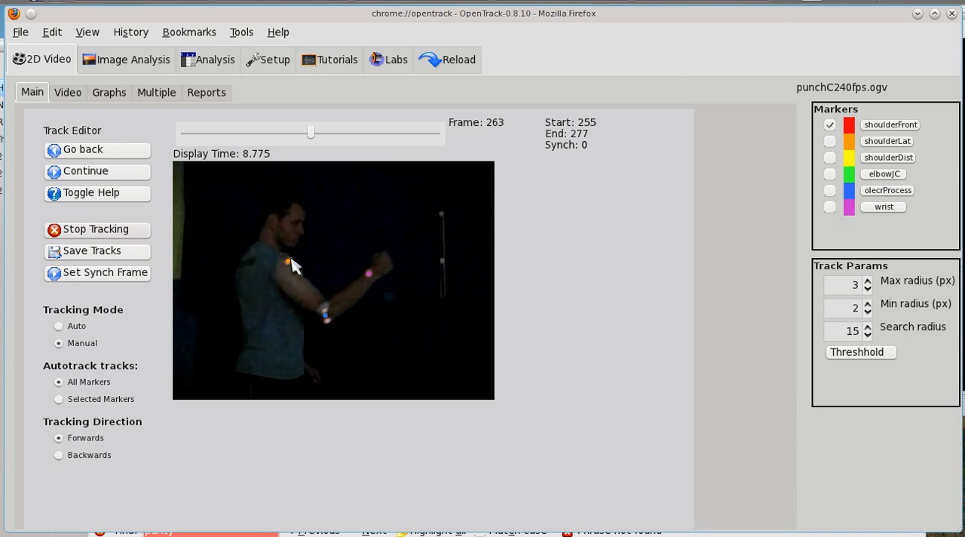
left_click(291, 260)
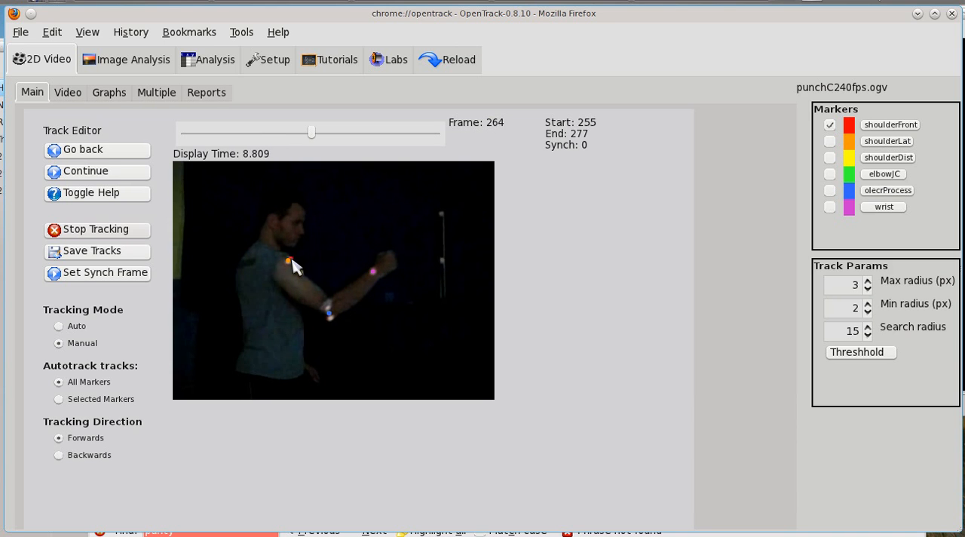
left_click(292, 261)
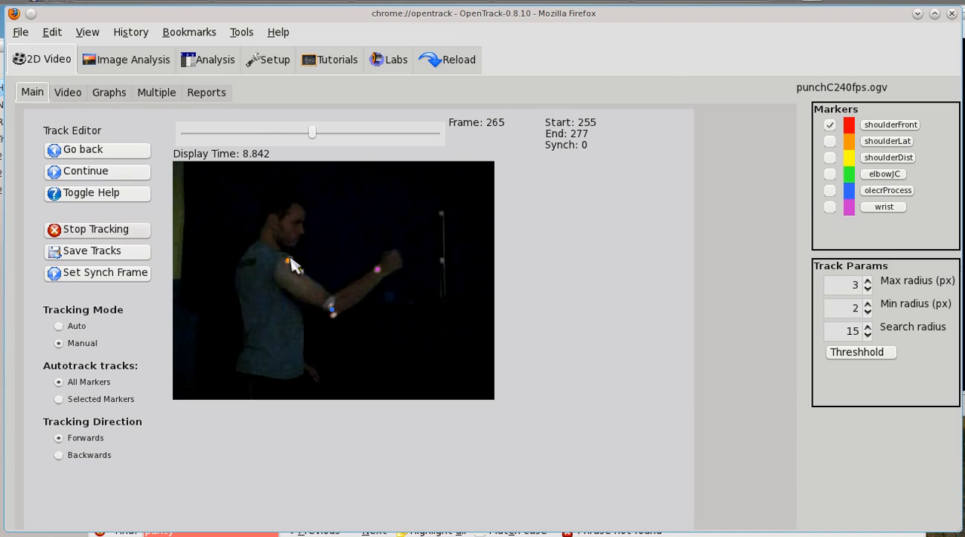
left_click(291, 259)
left_click(290, 260)
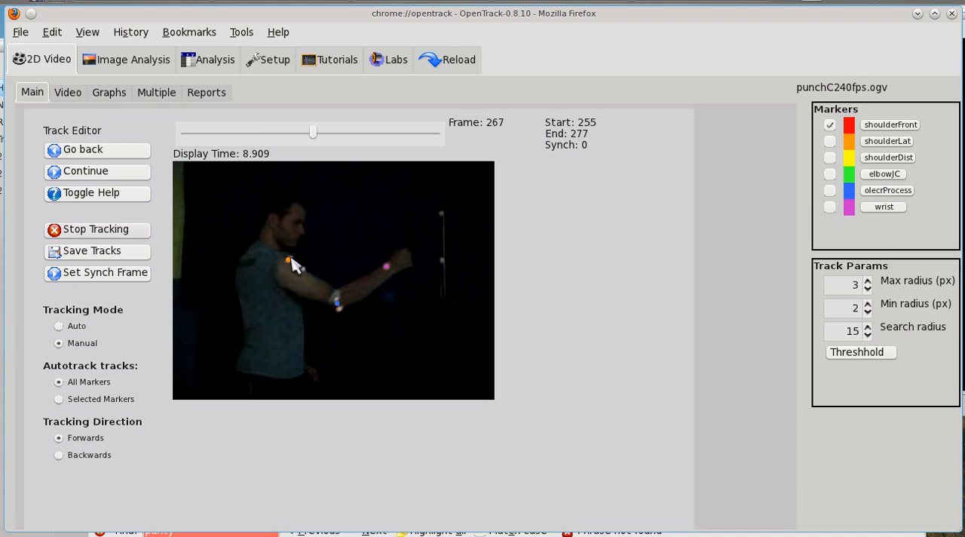
left_click(291, 259)
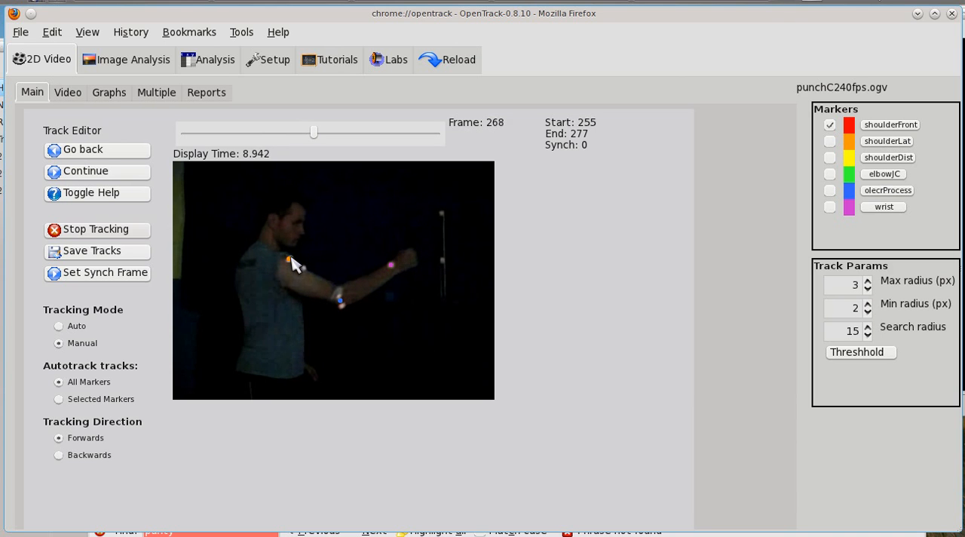
left_click(292, 260)
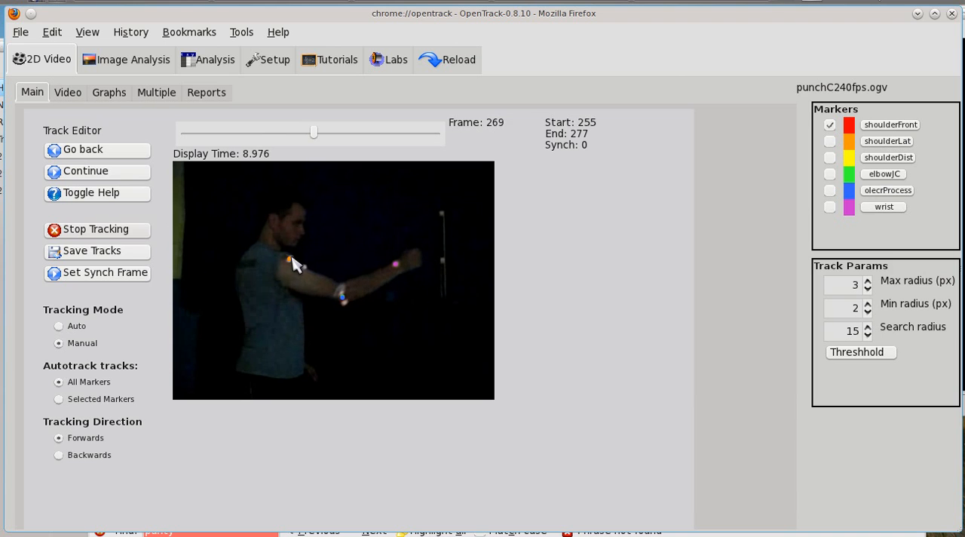
left_click(292, 259)
left_click(293, 259)
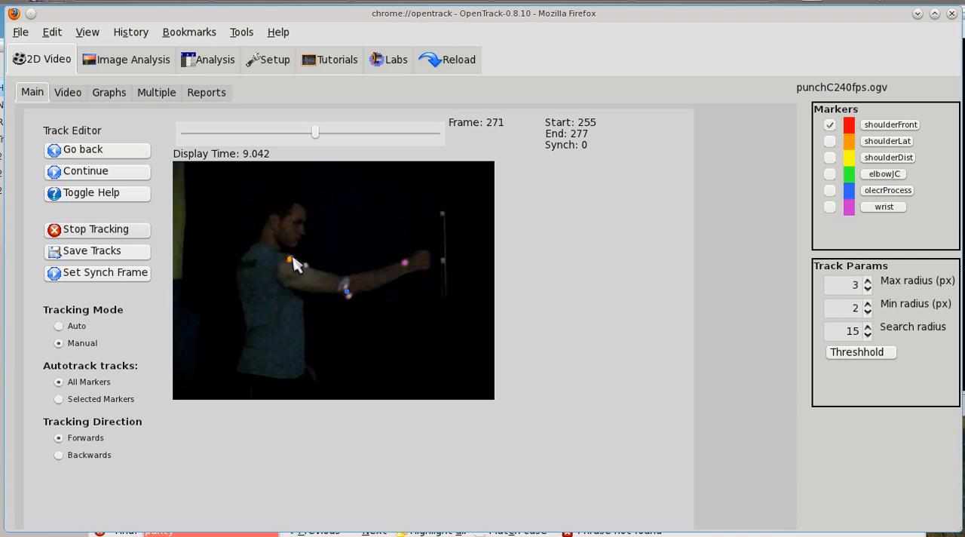
left_click(293, 260)
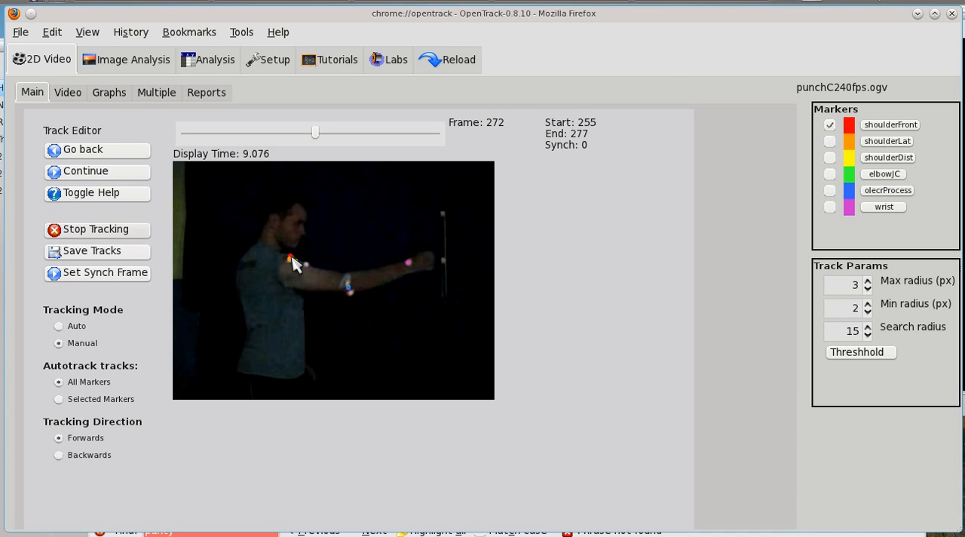
left_click(293, 261)
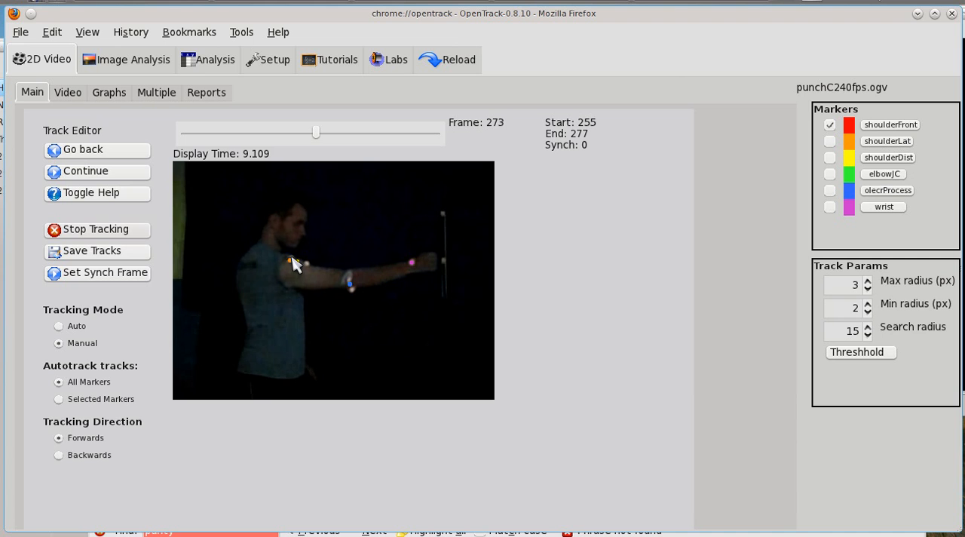
left_click(294, 261)
left_click(293, 261)
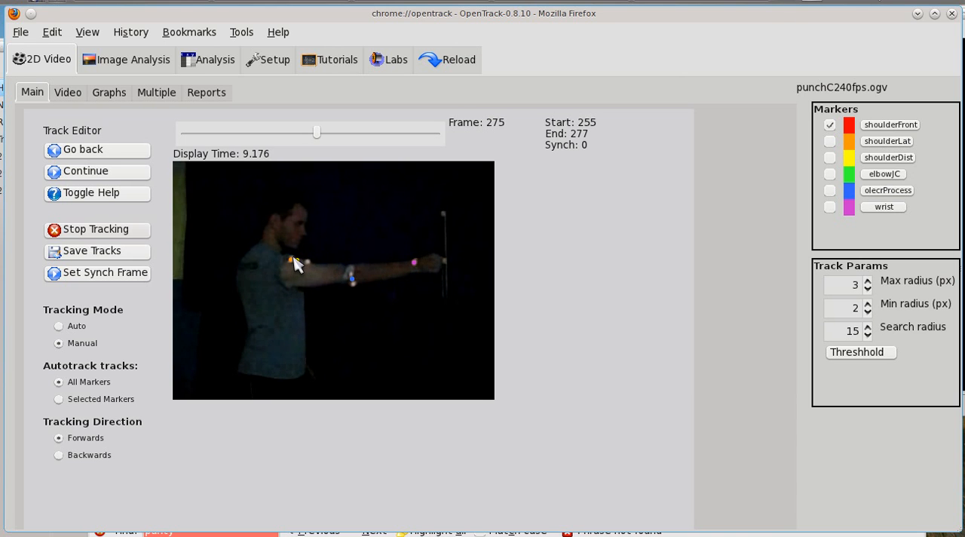
left_click(293, 257)
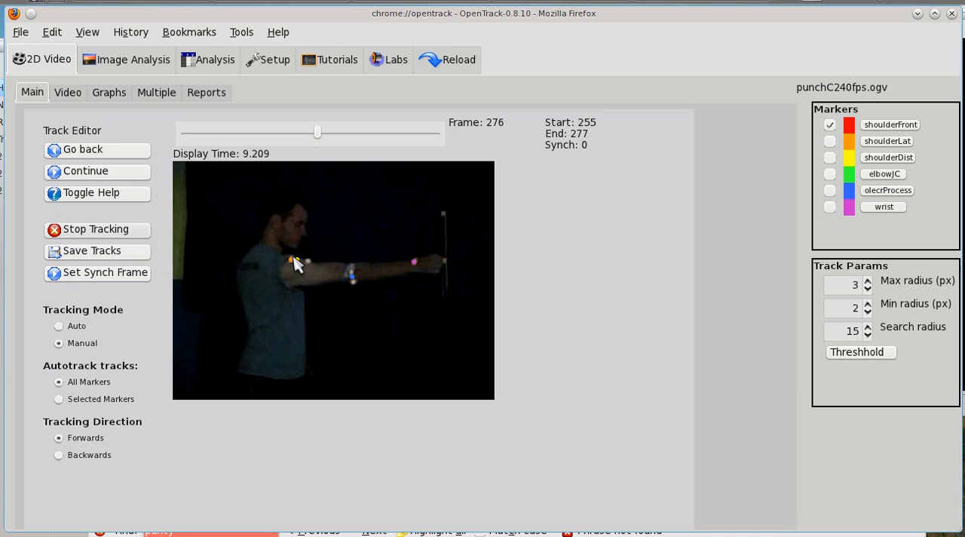
left_click(293, 258)
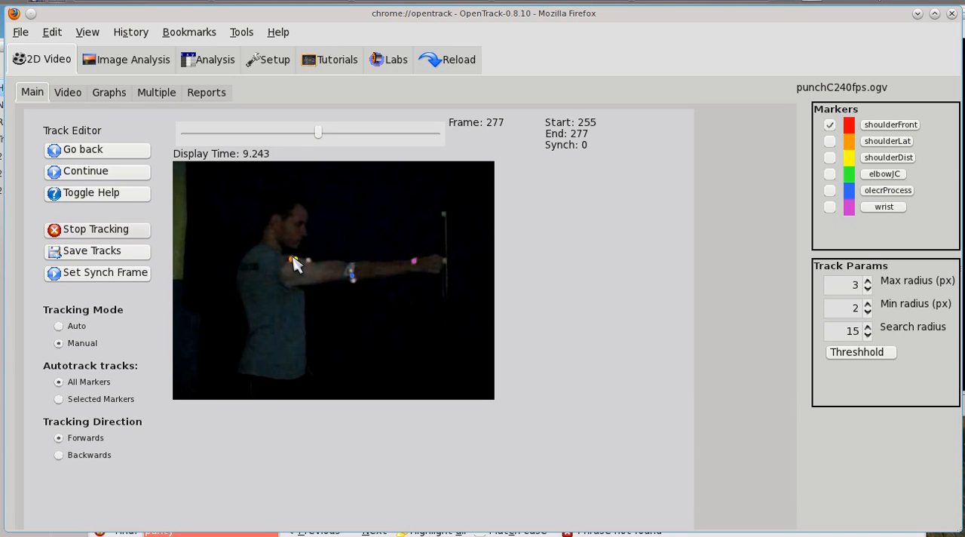
left_click(294, 259)
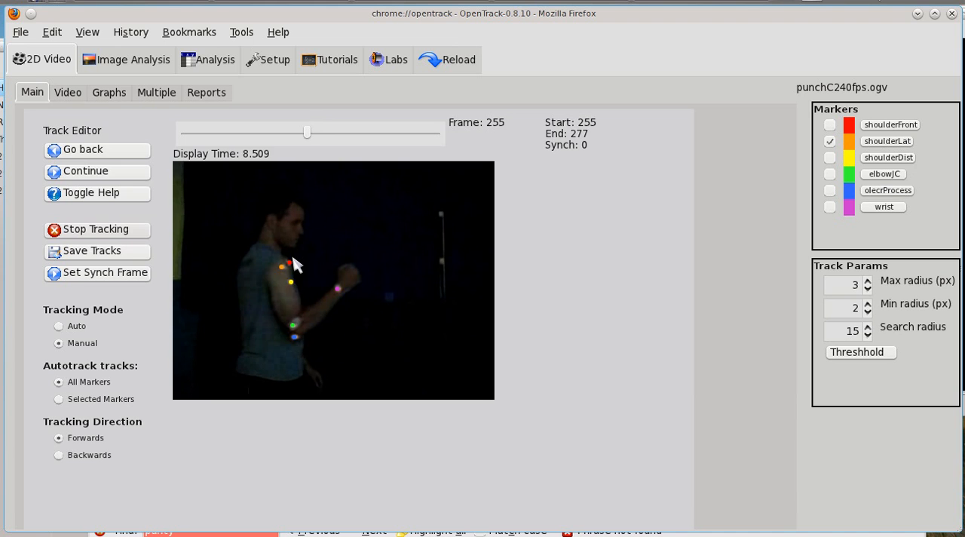
Manually re-place the shoulderLat marker on the lateral shoulder in every frame from 256 to 277.
left_click(285, 267)
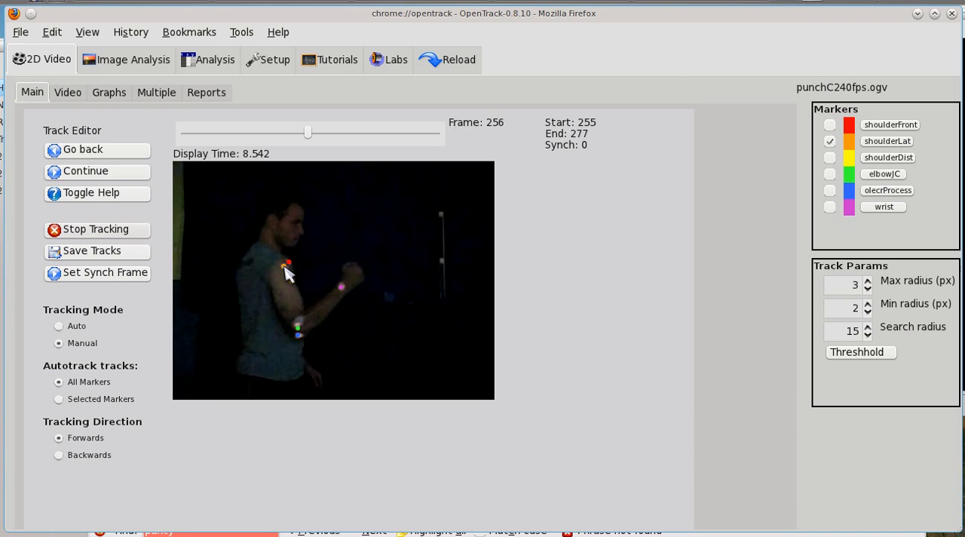
left_click(284, 266)
left_click(283, 265)
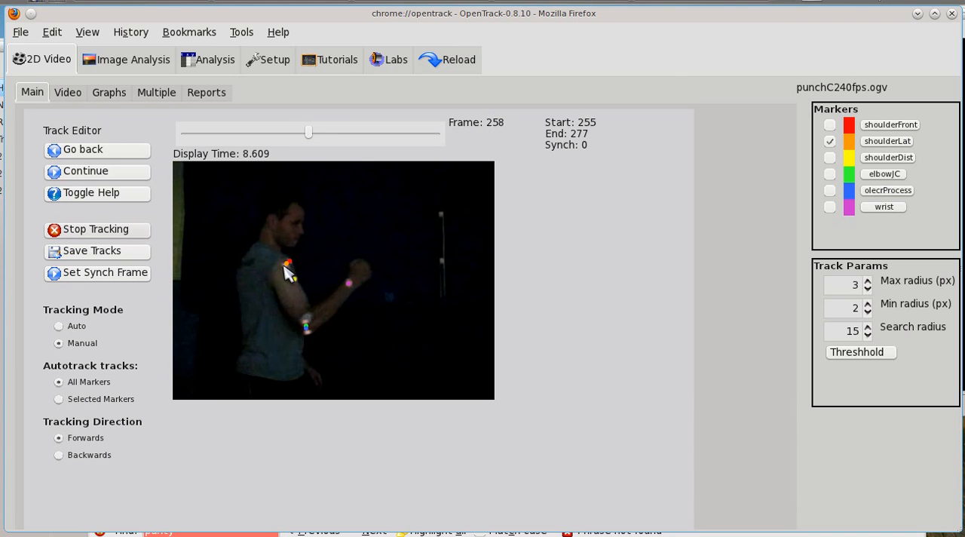
key("Left")
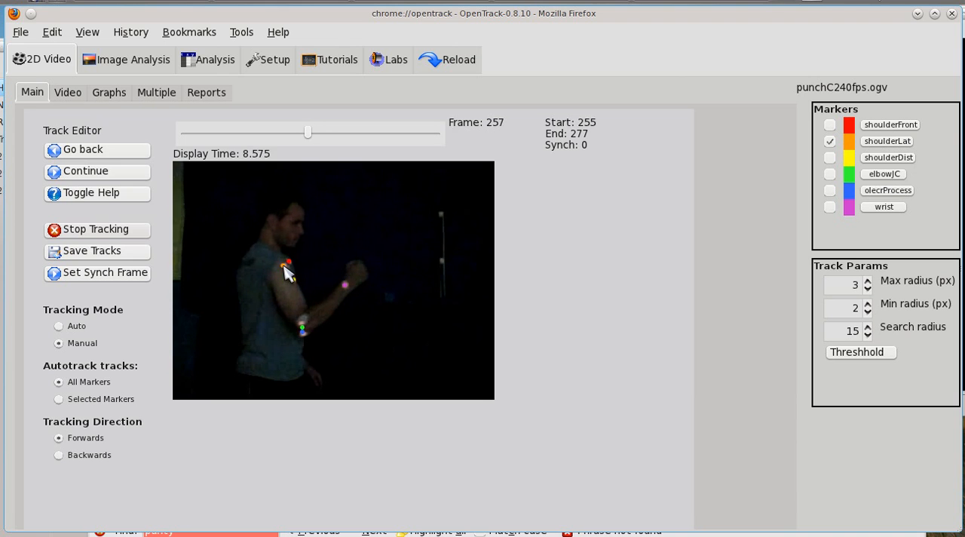
left_click(286, 266)
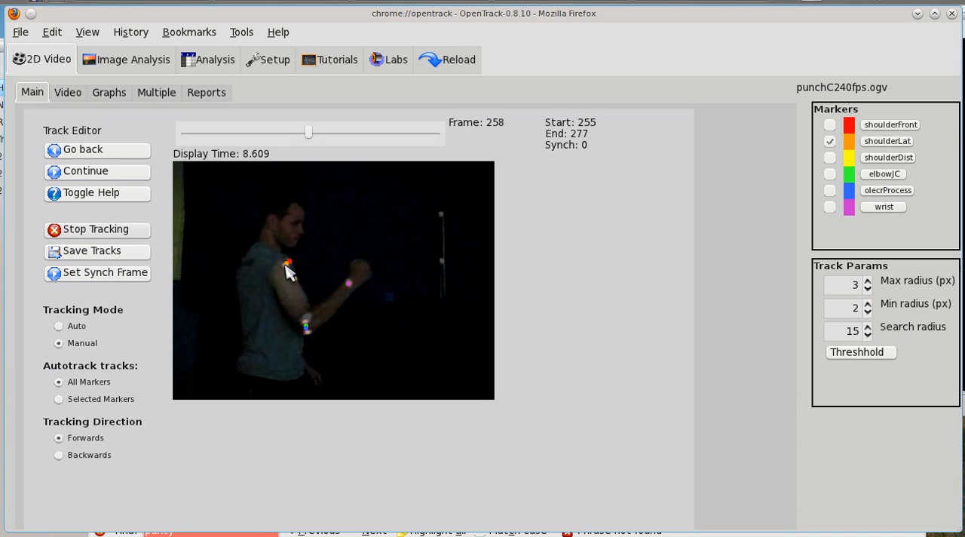
left_click(285, 267)
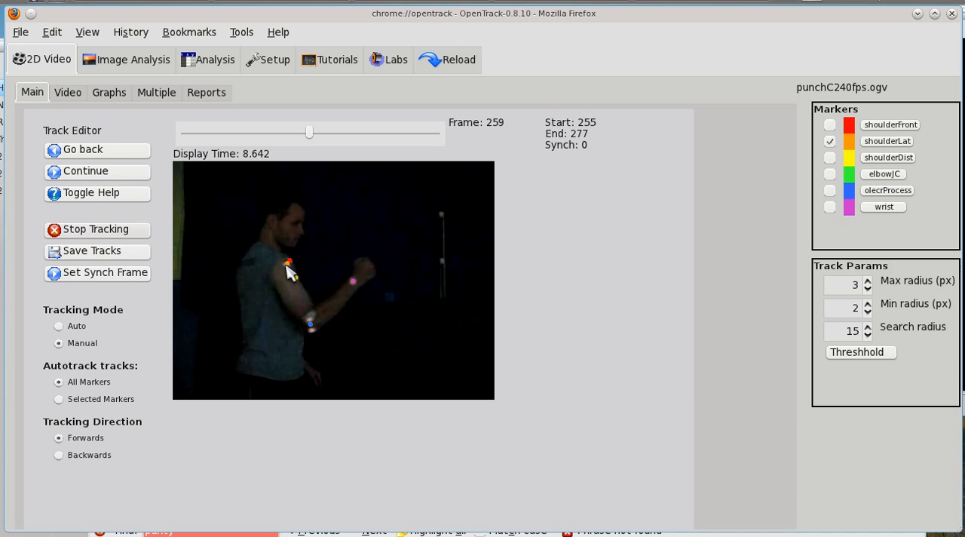
left_click(286, 265)
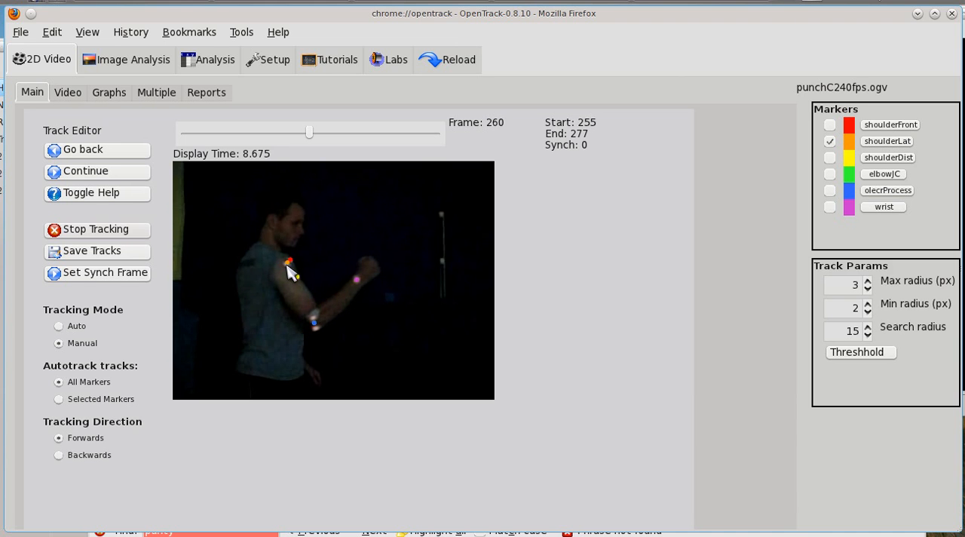
left_click(288, 265)
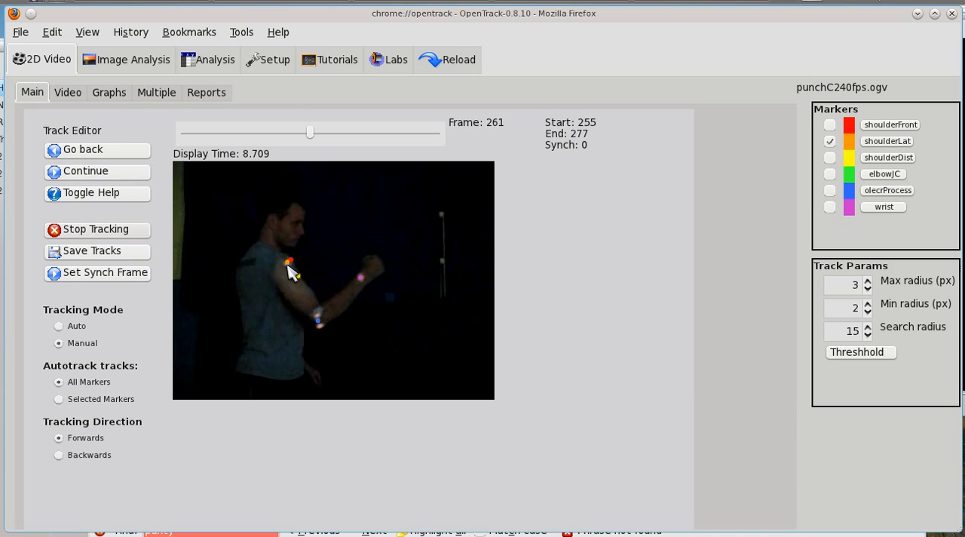
left_click(288, 264)
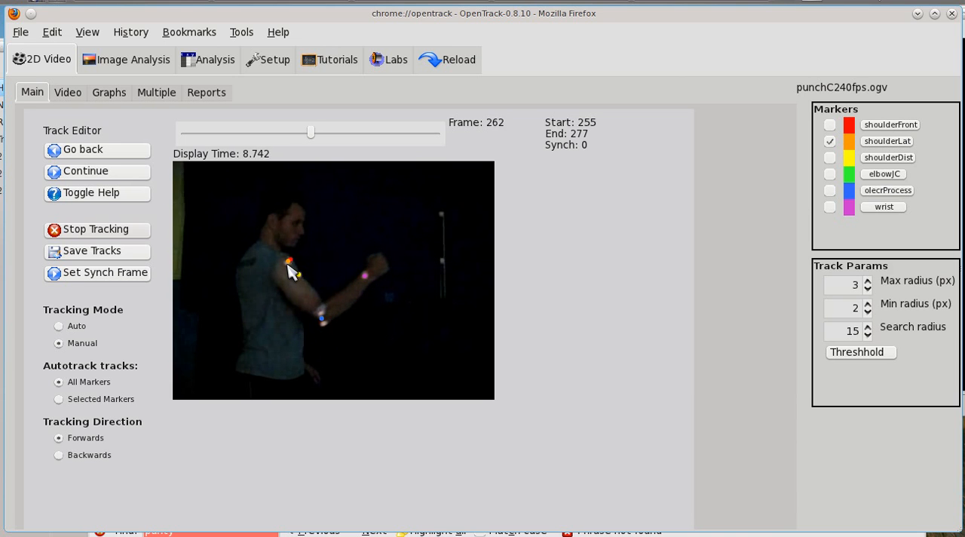
left_click(289, 264)
left_click(289, 264)
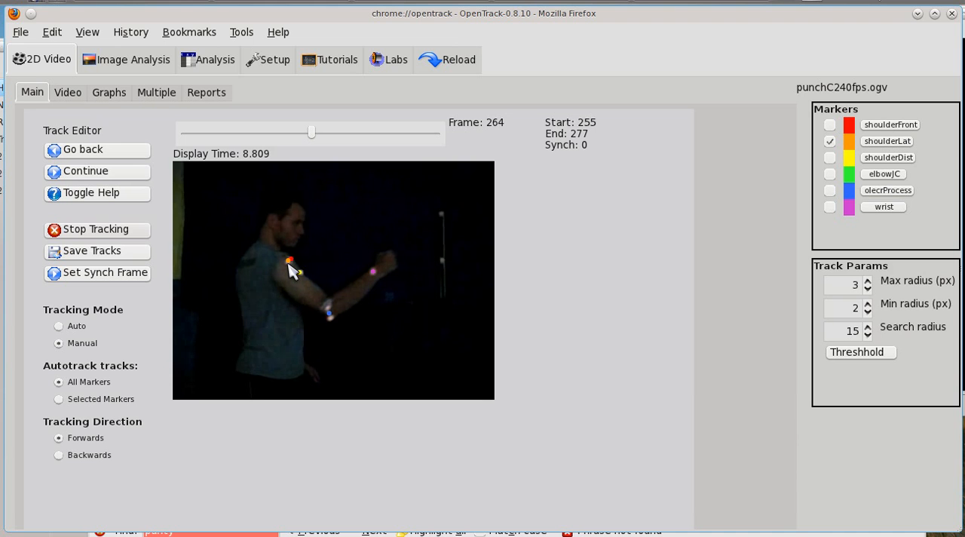
left_click(289, 265)
left_click(289, 265)
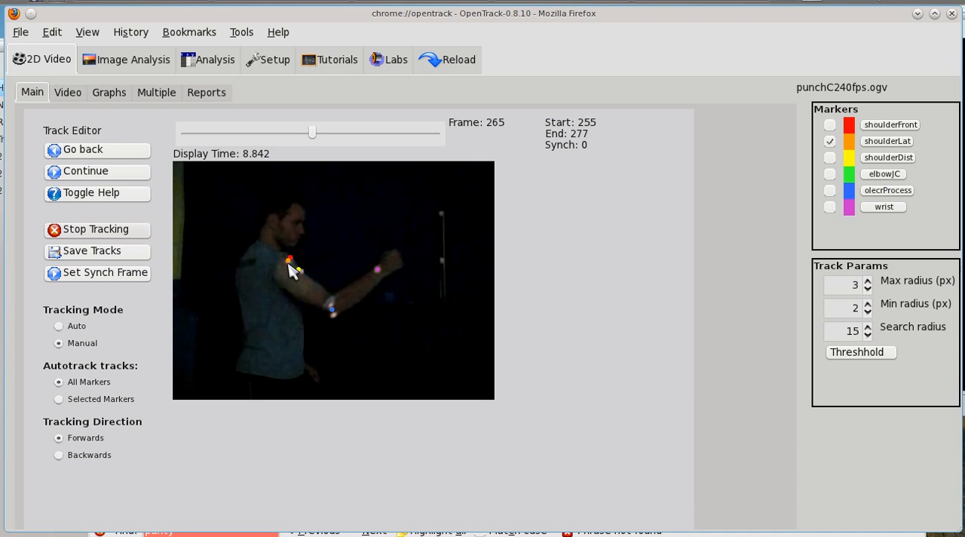
left_click(291, 273)
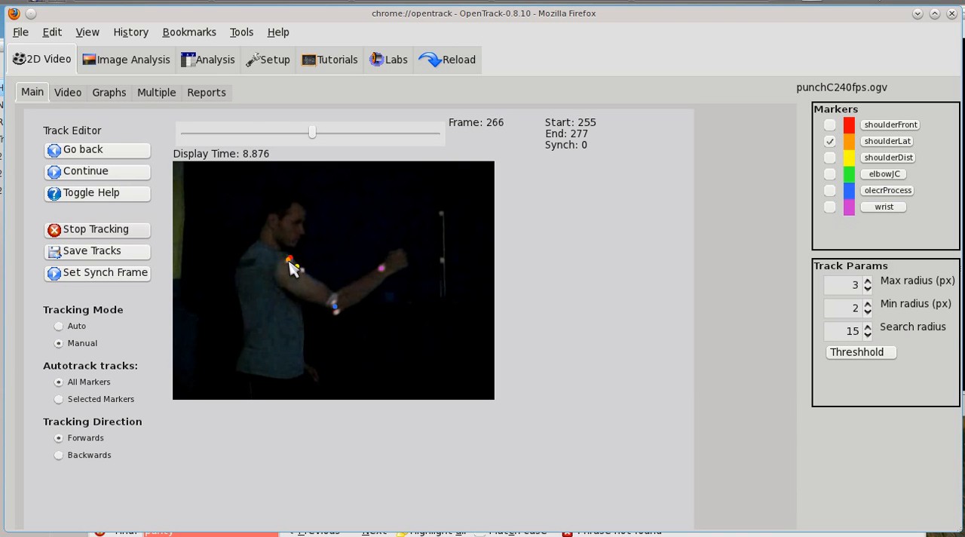
left_click(289, 261)
left_click(290, 263)
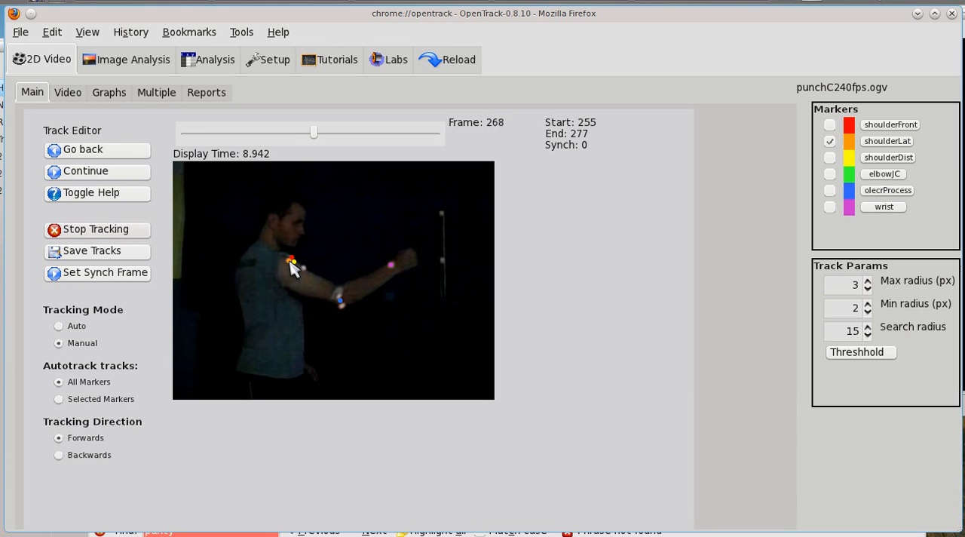
left_click(290, 260)
left_click(290, 261)
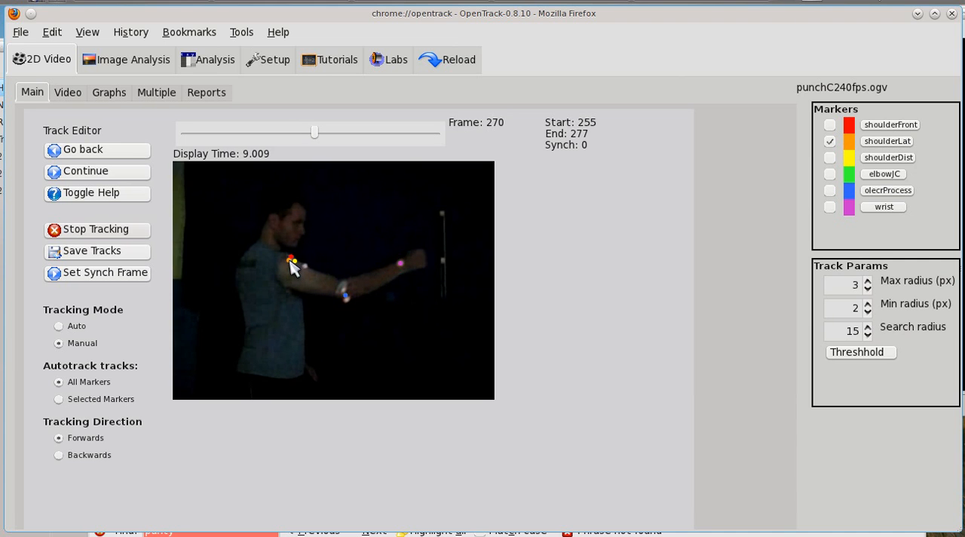
left_click(290, 261)
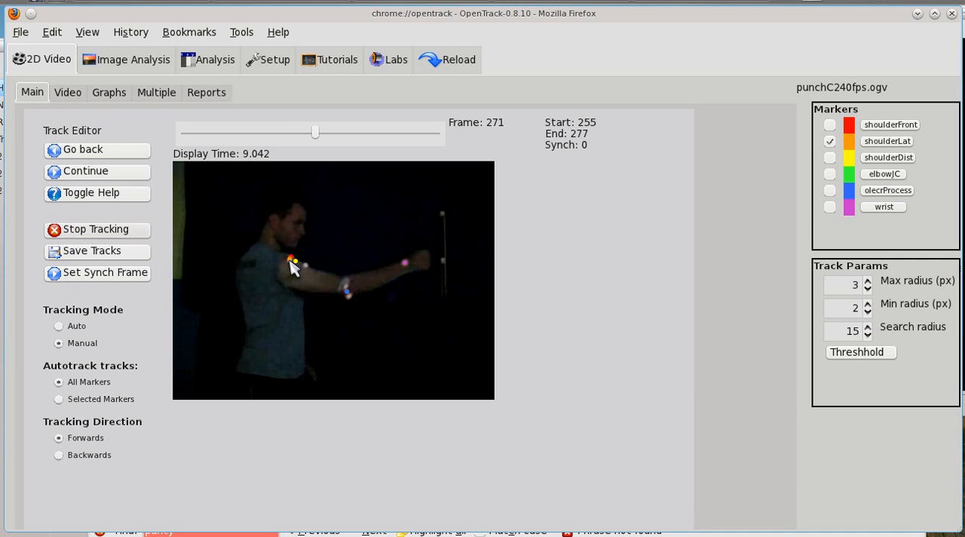
left_click(290, 260)
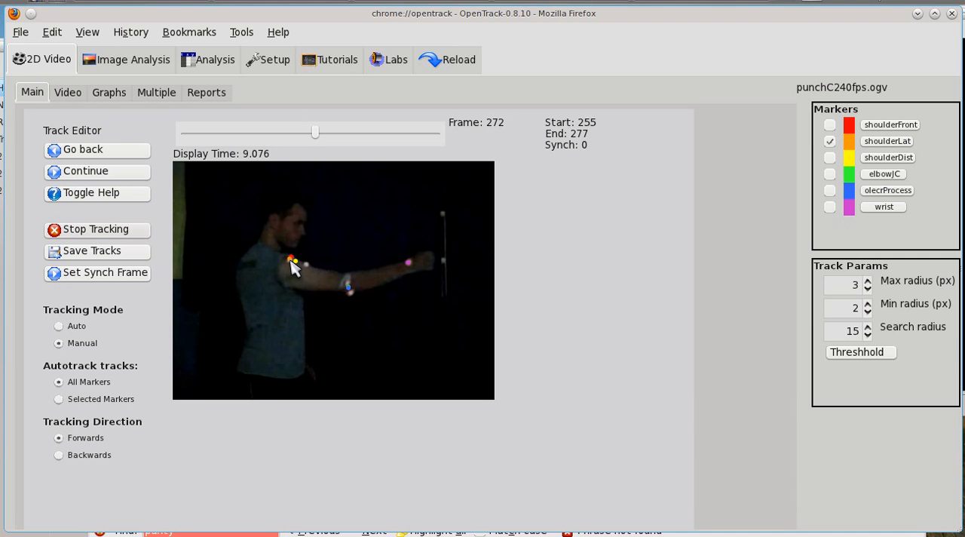
left_click(290, 260)
left_click(290, 261)
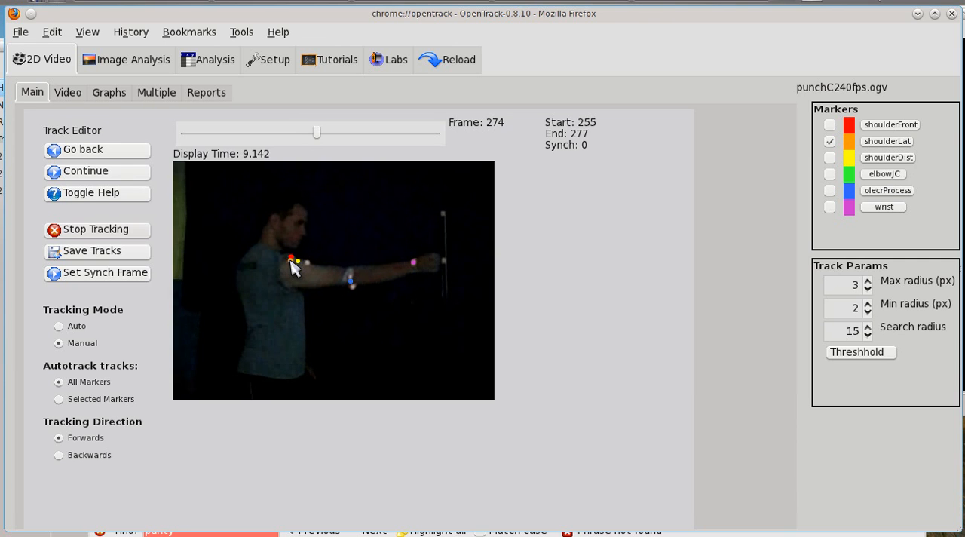
left_click(290, 260)
left_click(291, 260)
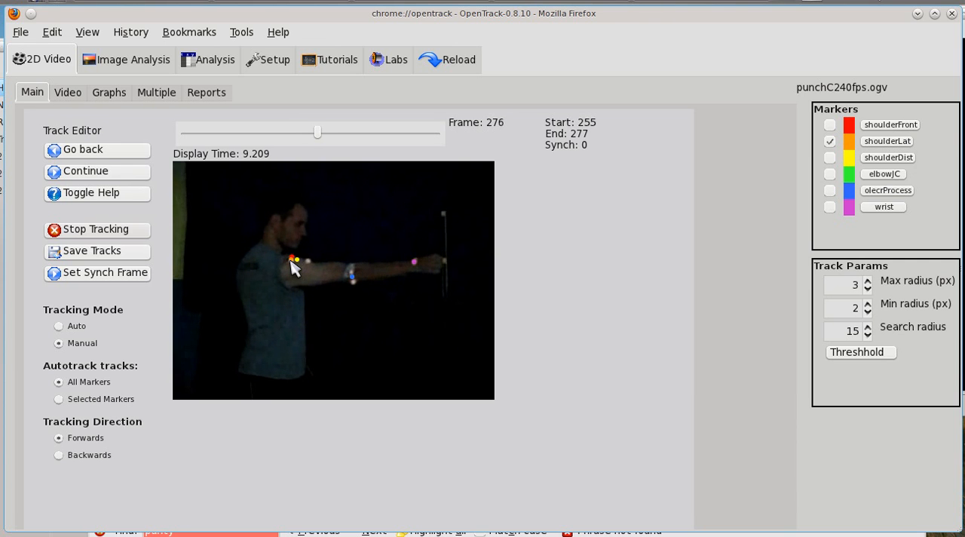
left_click(292, 260)
left_click(291, 261)
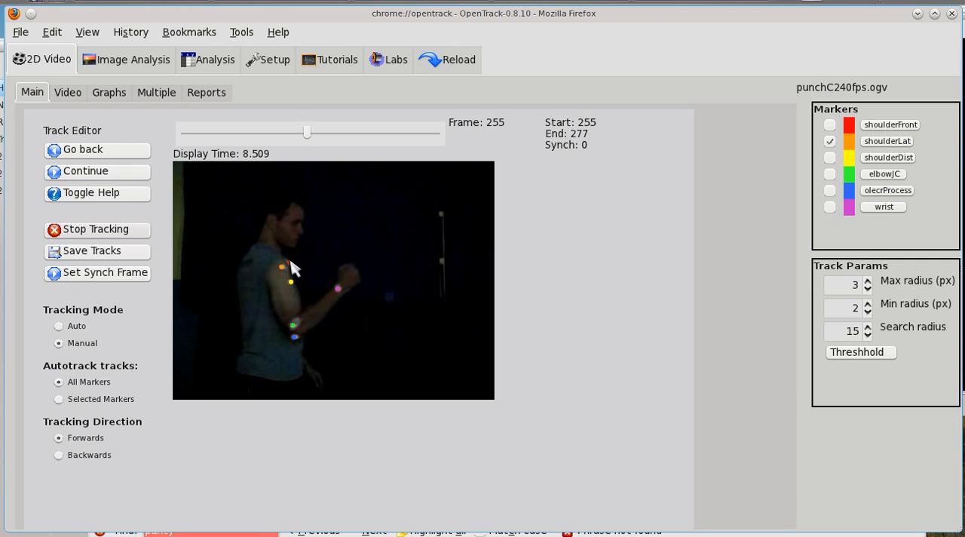
Make shoulderDist the active marker and check its track frame by frame from start frame 255 to frame 265.
left_click(290, 261)
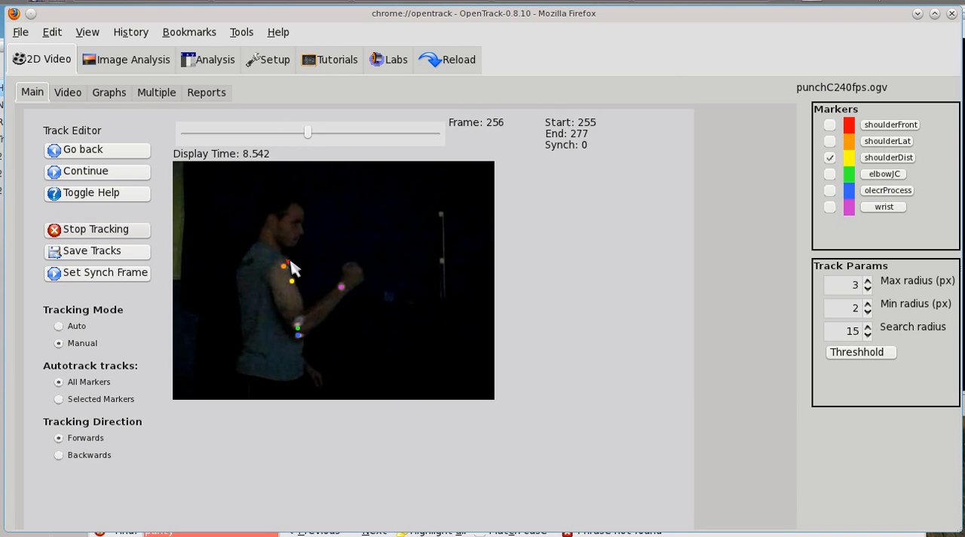
left_click(290, 262)
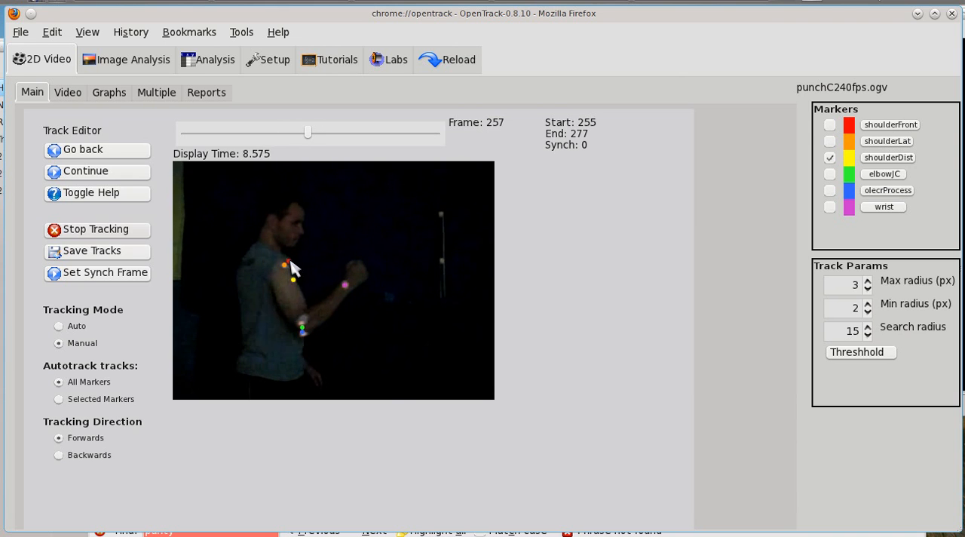
left_click(291, 262)
left_click(375, 264)
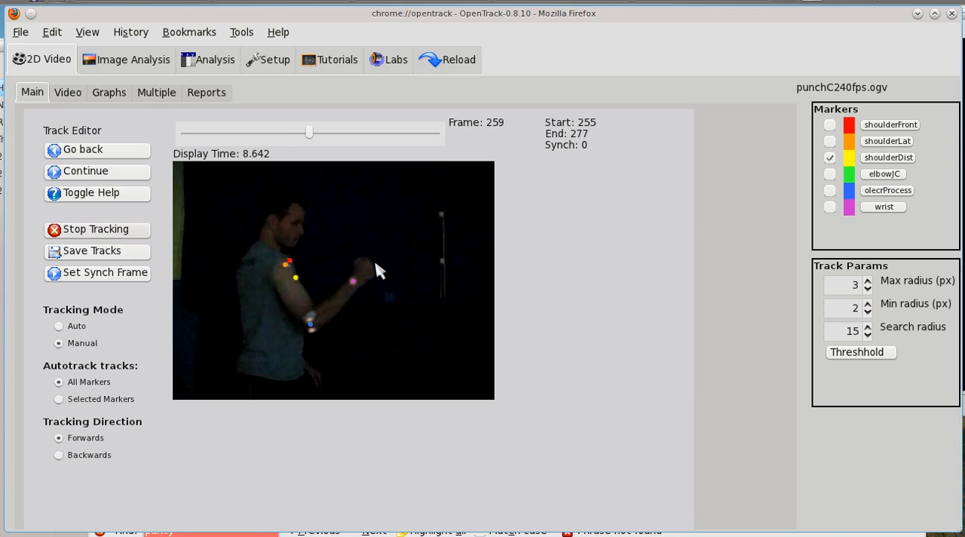
left_click(377, 270)
left_click(377, 270)
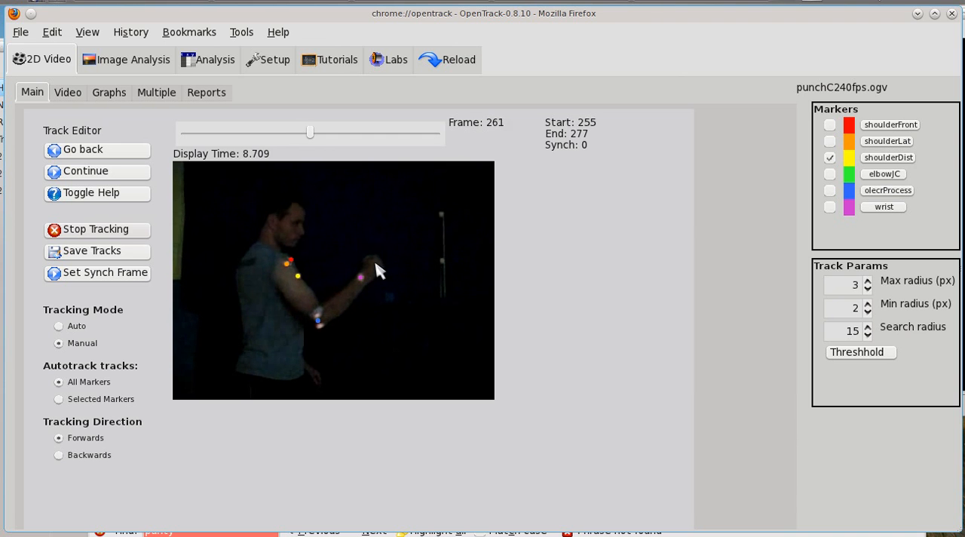
left_click(377, 270)
left_click(377, 270)
left_click(377, 270)
left_click(377, 270)
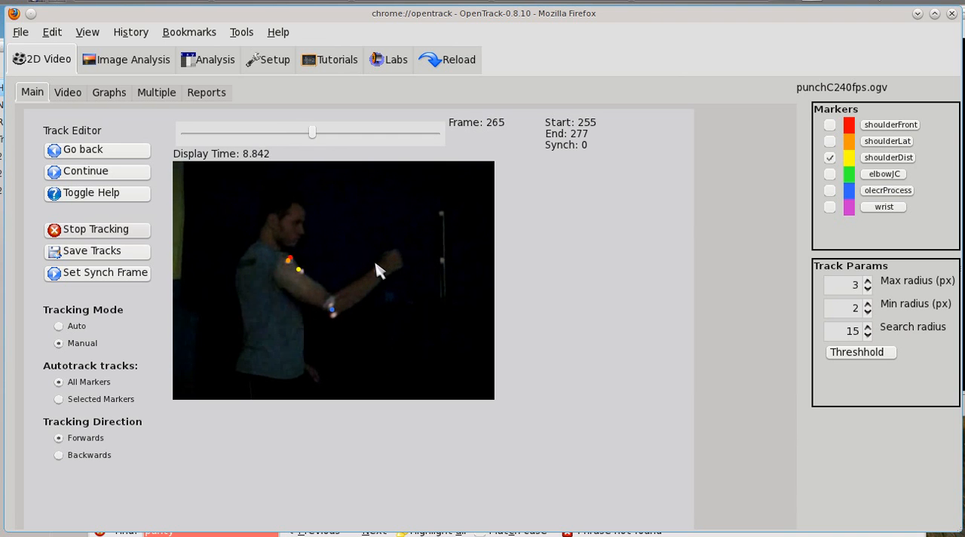
Manually re-place the shoulderDist marker on the white upper-arm marker in each frame from 266 to 277.
left_click(304, 274)
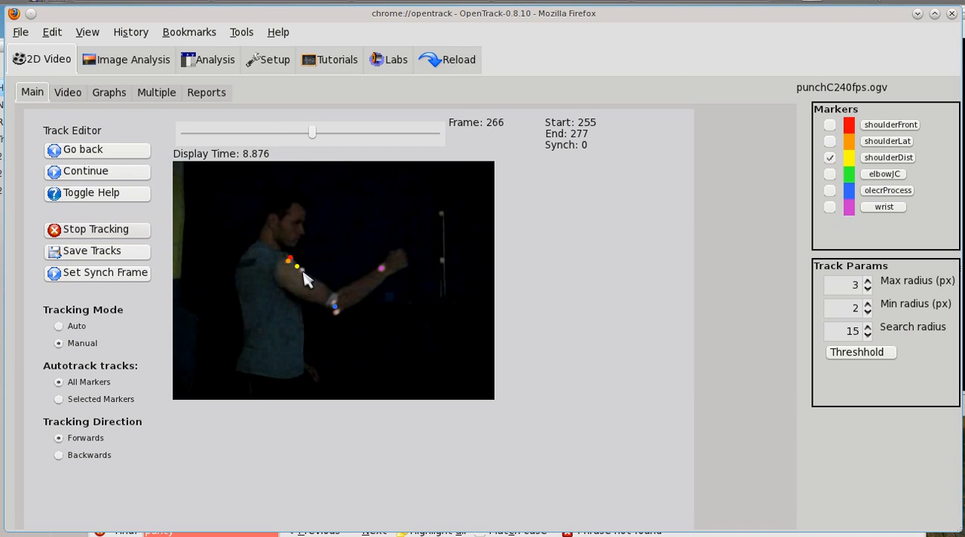
left_click(304, 276)
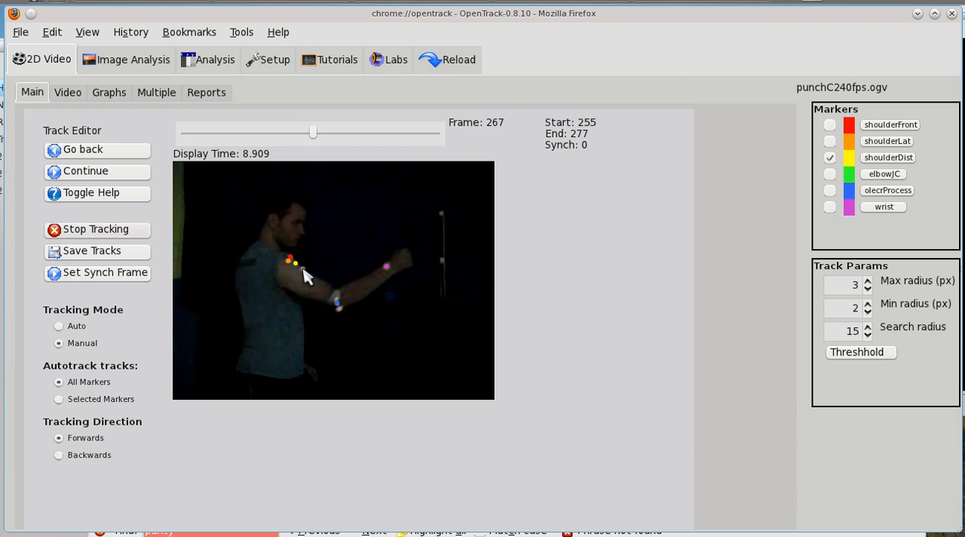
left_click(303, 269)
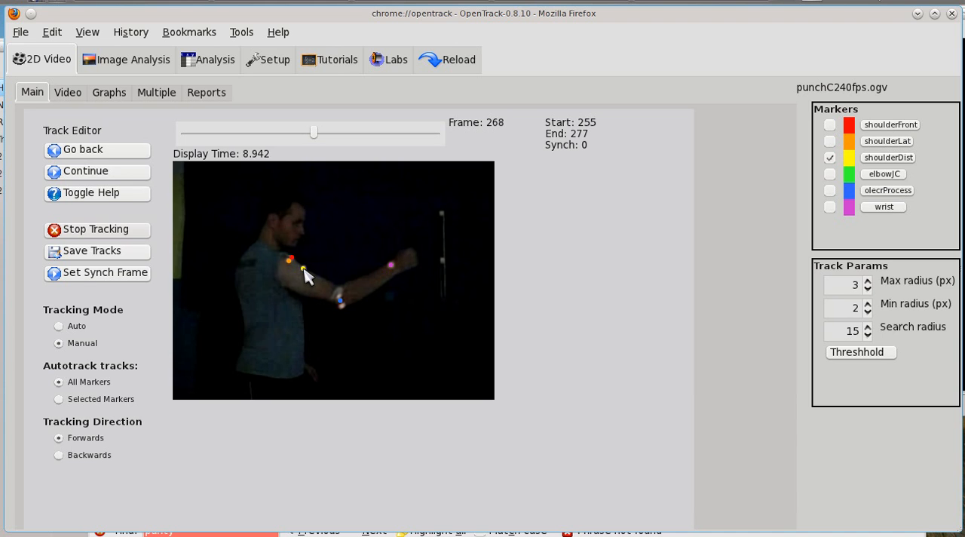
left_click(304, 268)
left_click(305, 267)
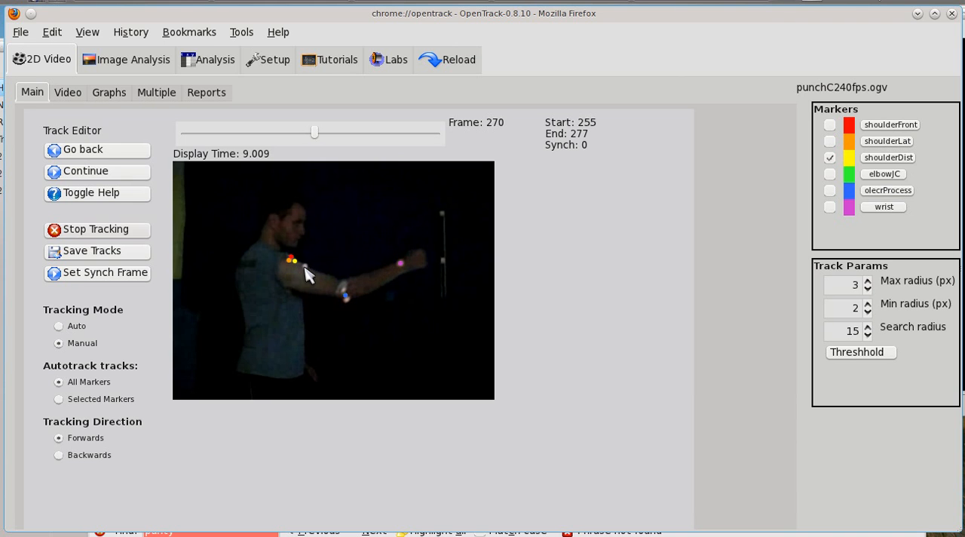
left_click(305, 267)
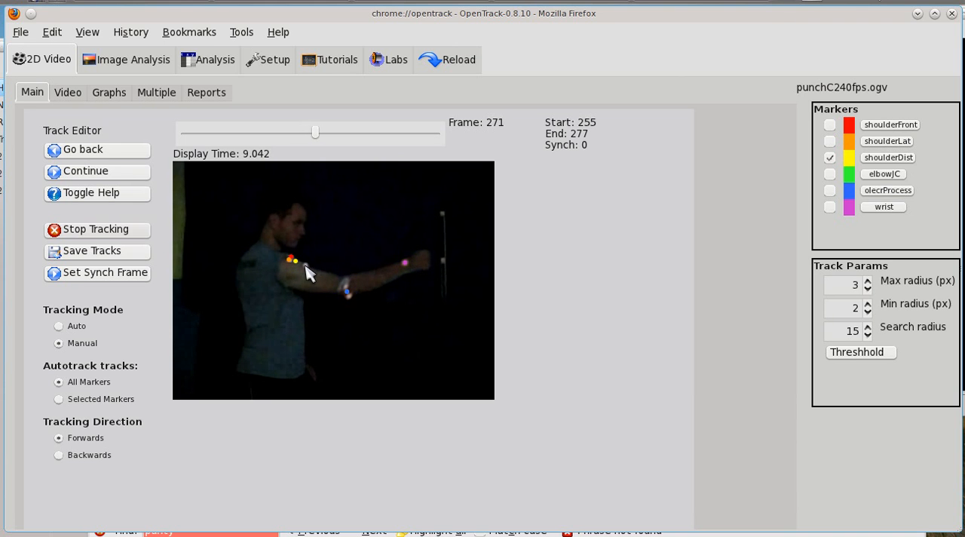
left_click(305, 266)
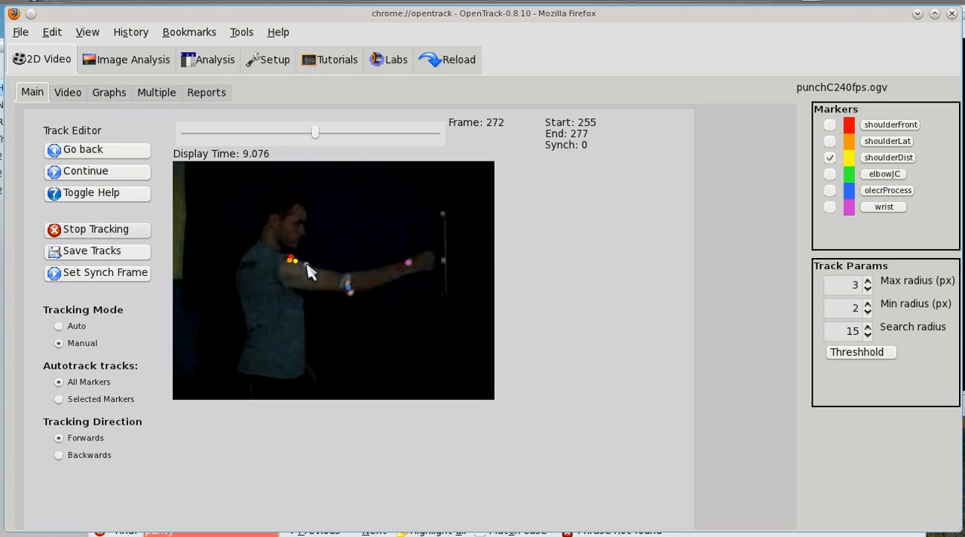
left_click(306, 264)
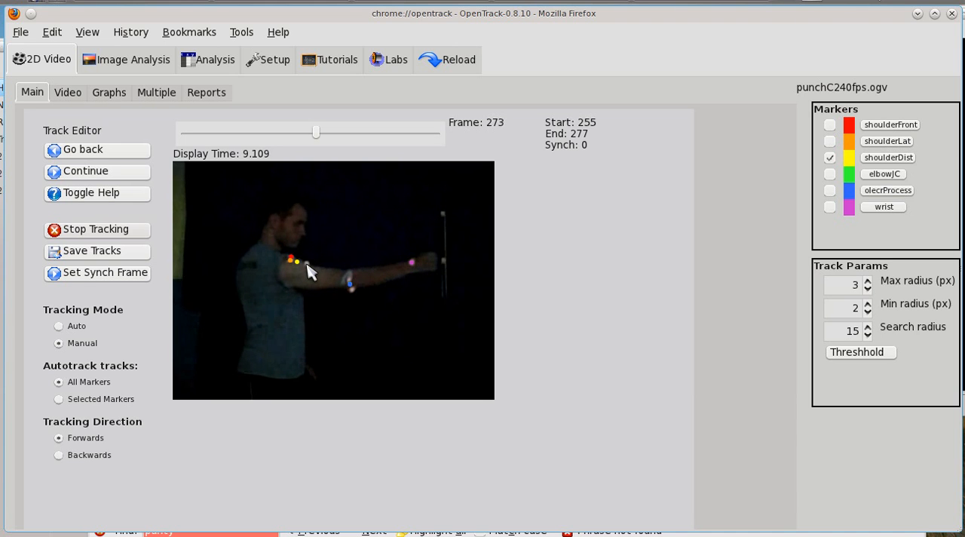
left_click(308, 264)
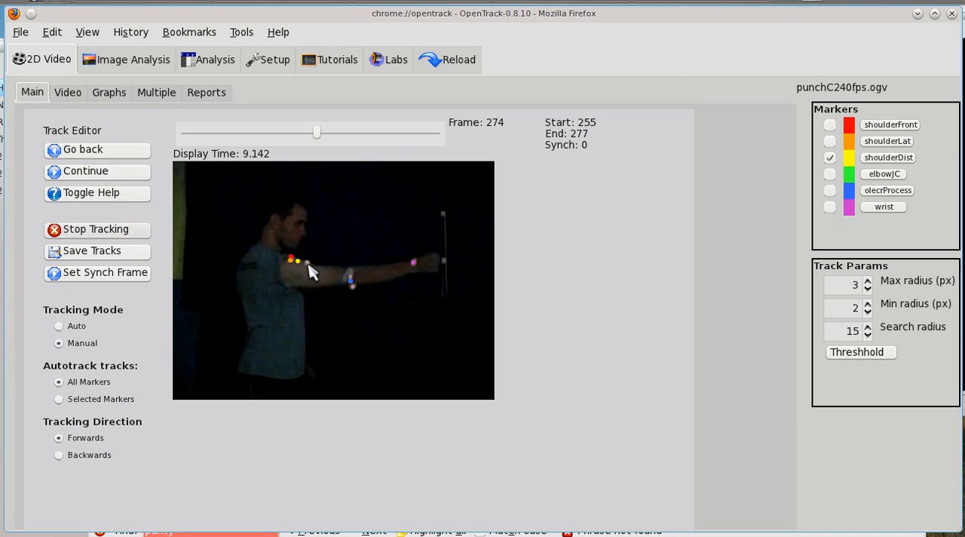
left_click(308, 264)
left_click(308, 264)
left_click(308, 264)
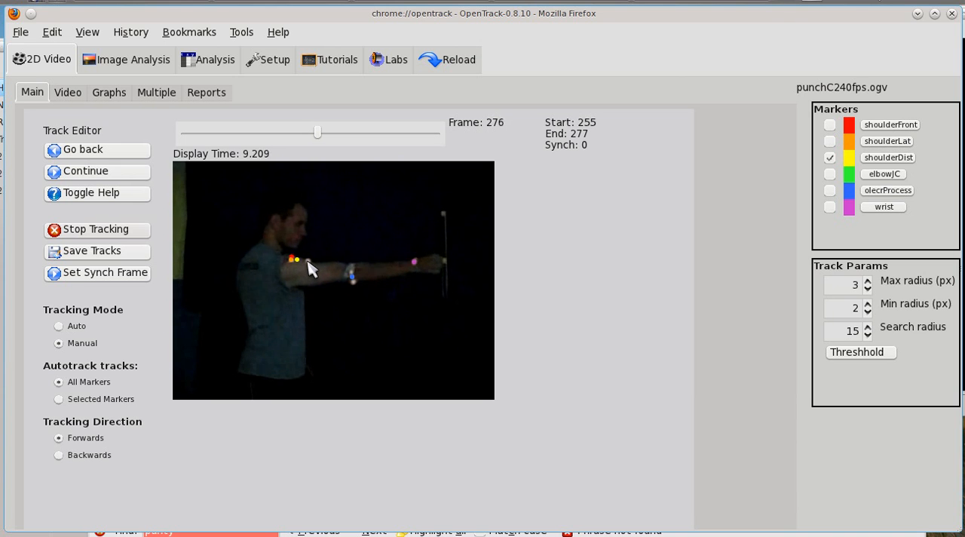
left_click(309, 263)
left_click(309, 263)
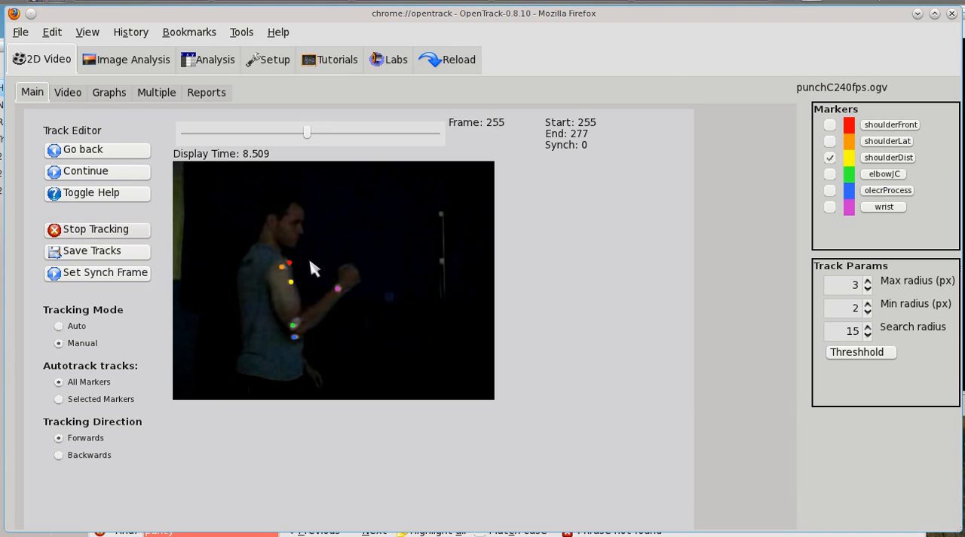
Make elbowJC the active marker and manually re-place it on the white elbow marker in each frame from 256 to 277.
left_click(310, 289)
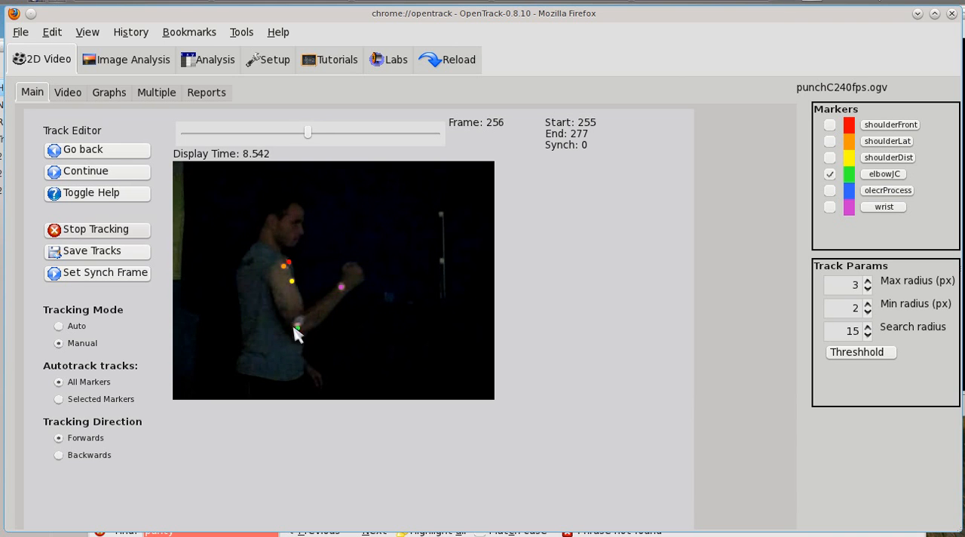
left_click(300, 326)
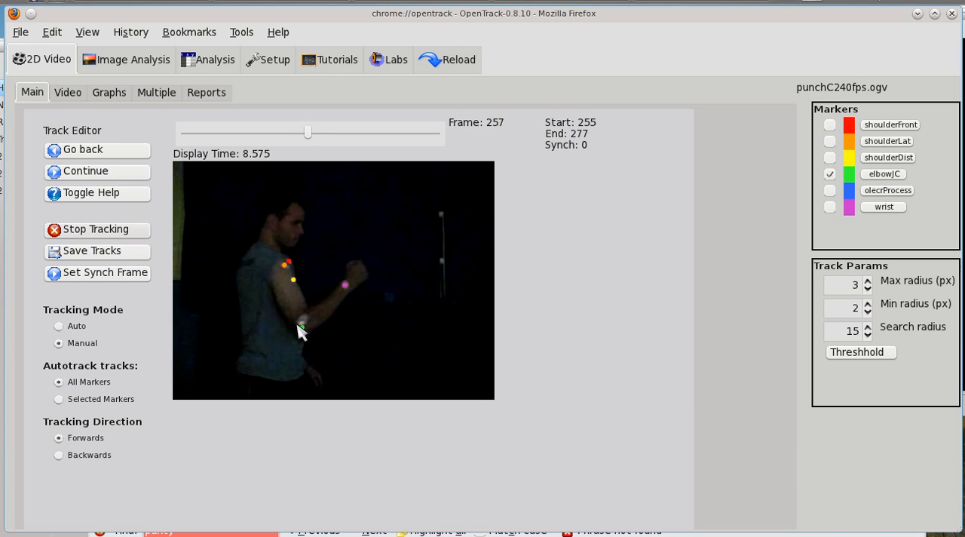
left_click(303, 326)
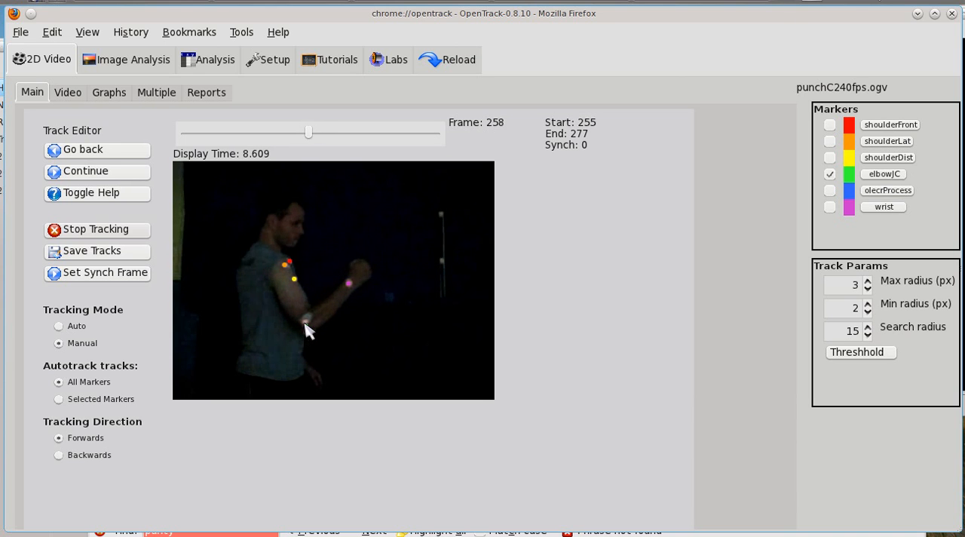
left_click(306, 323)
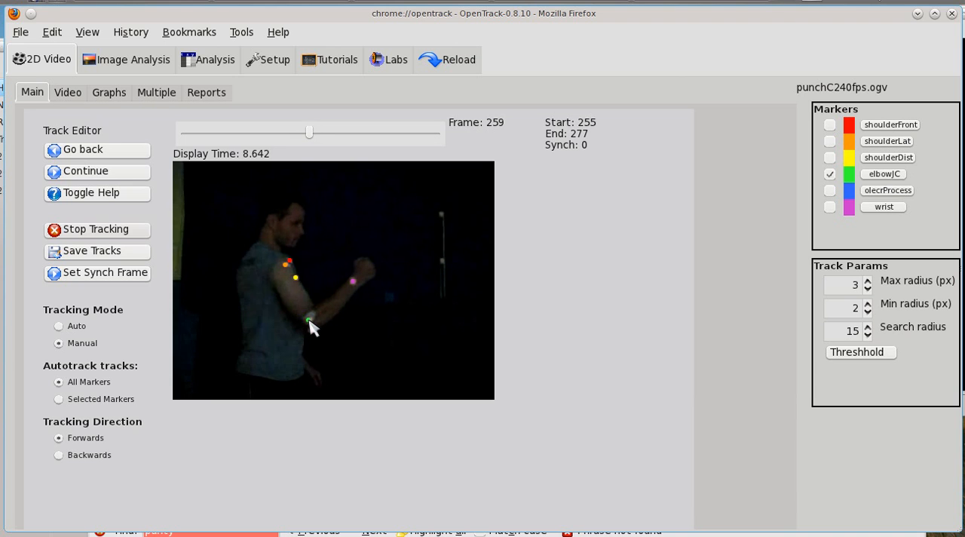
left_click(310, 320)
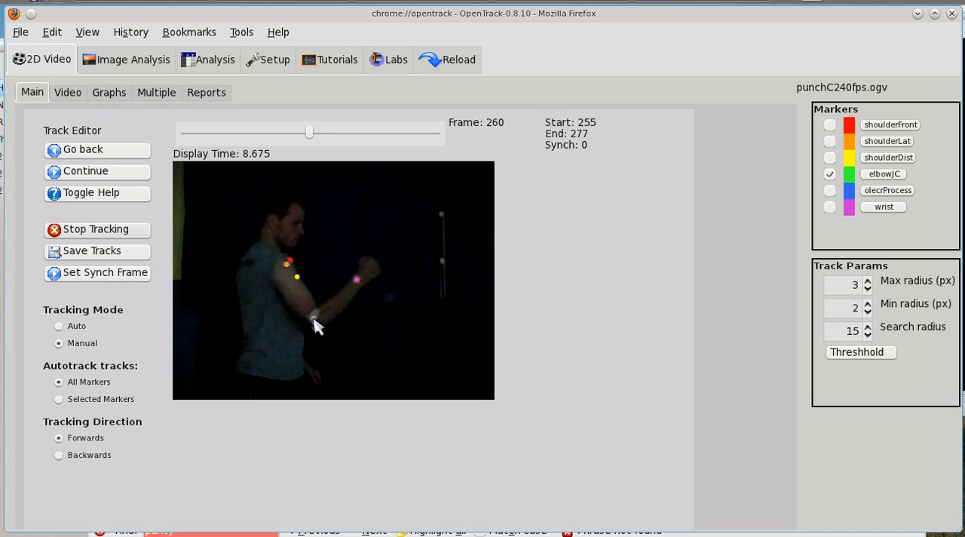
left_click(315, 324)
left_click(319, 322)
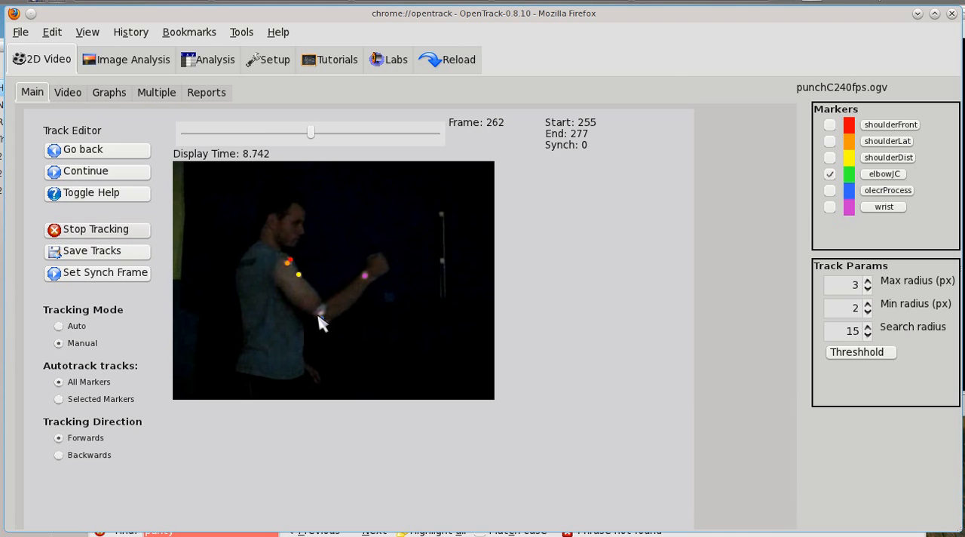
left_click(323, 320)
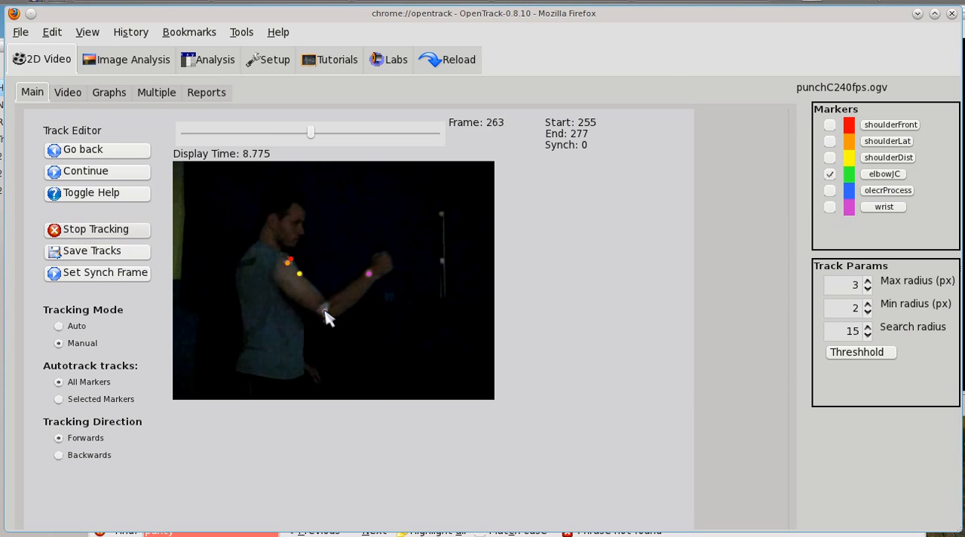
left_click(325, 316)
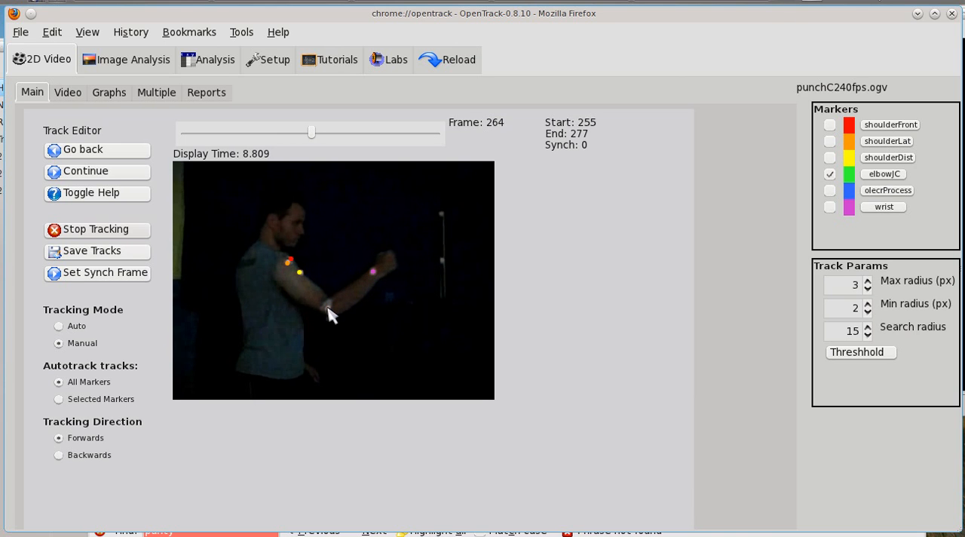
left_click(329, 314)
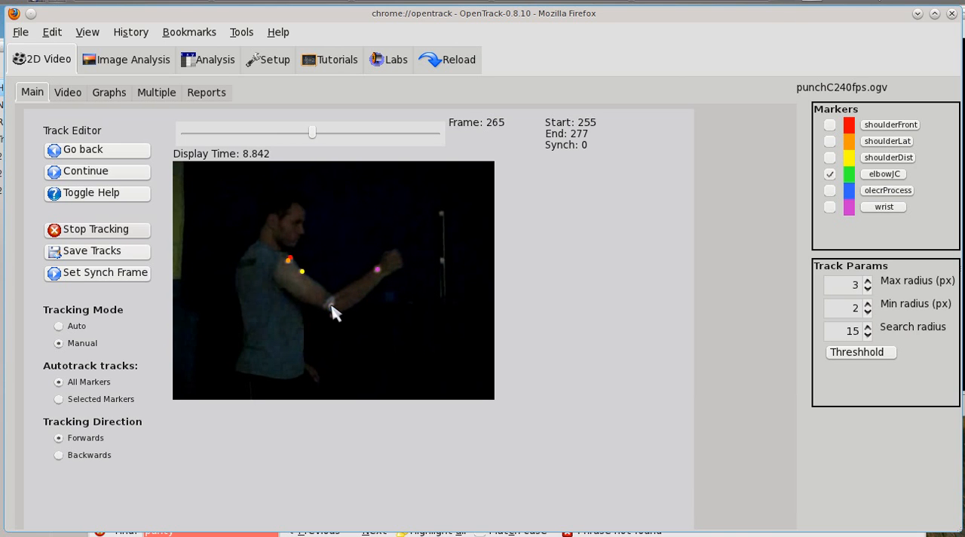
left_click(333, 310)
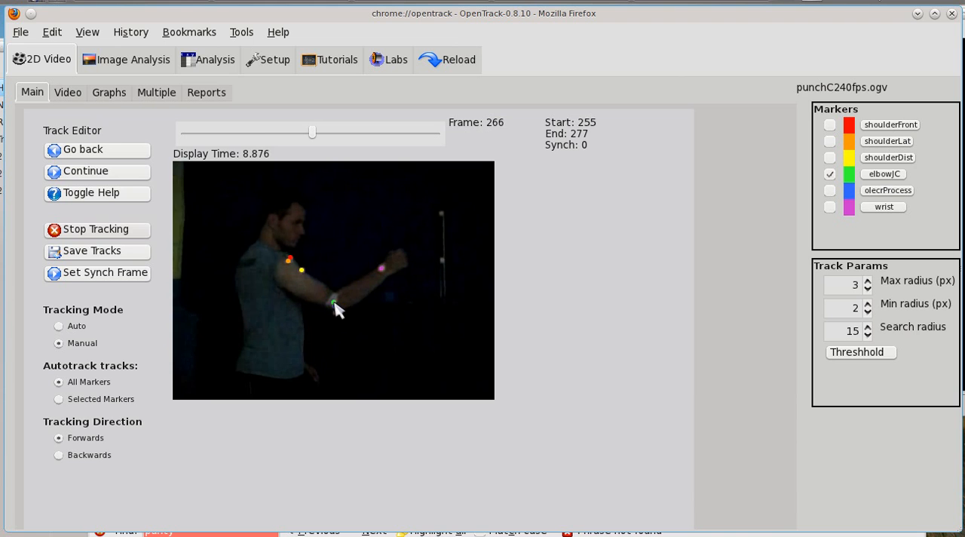
left_click(336, 307)
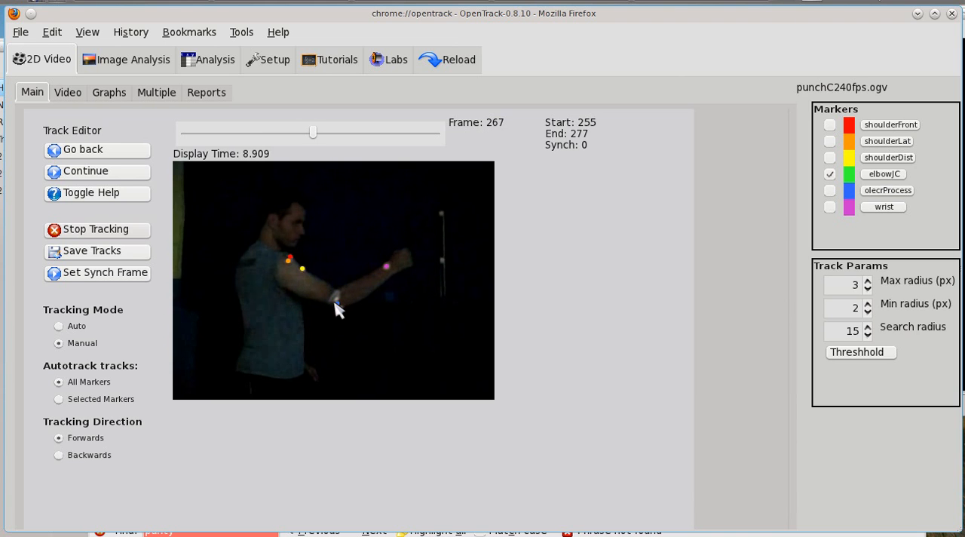
left_click(338, 305)
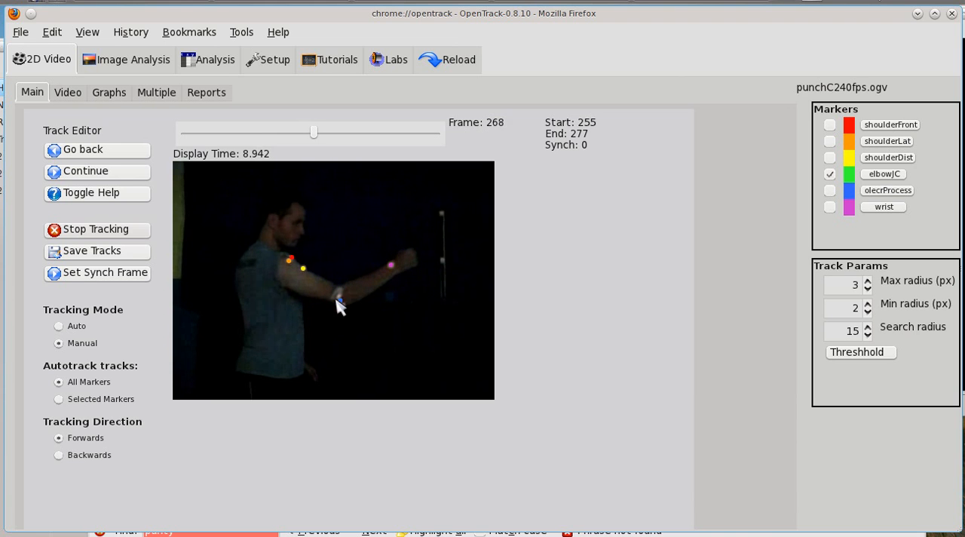
left_click(340, 296)
left_click(343, 293)
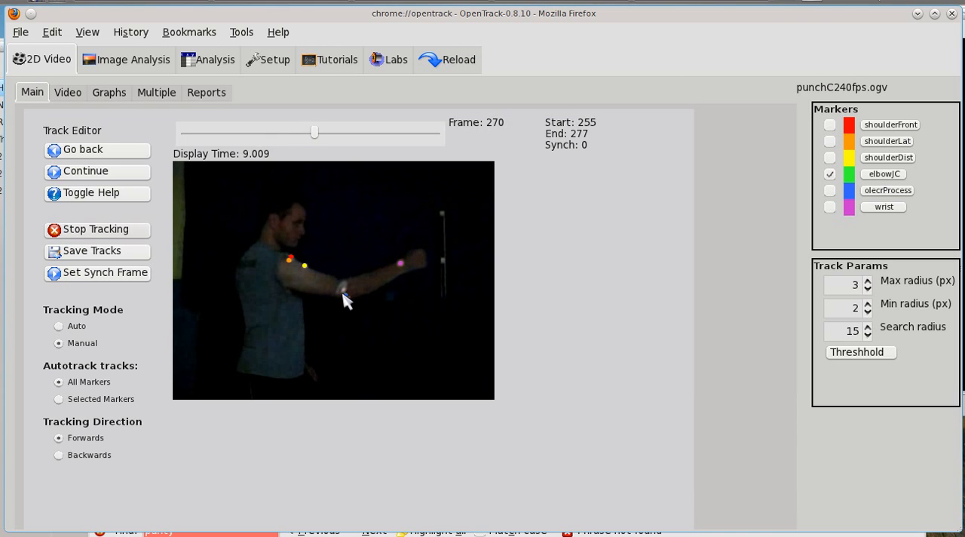
left_click(345, 289)
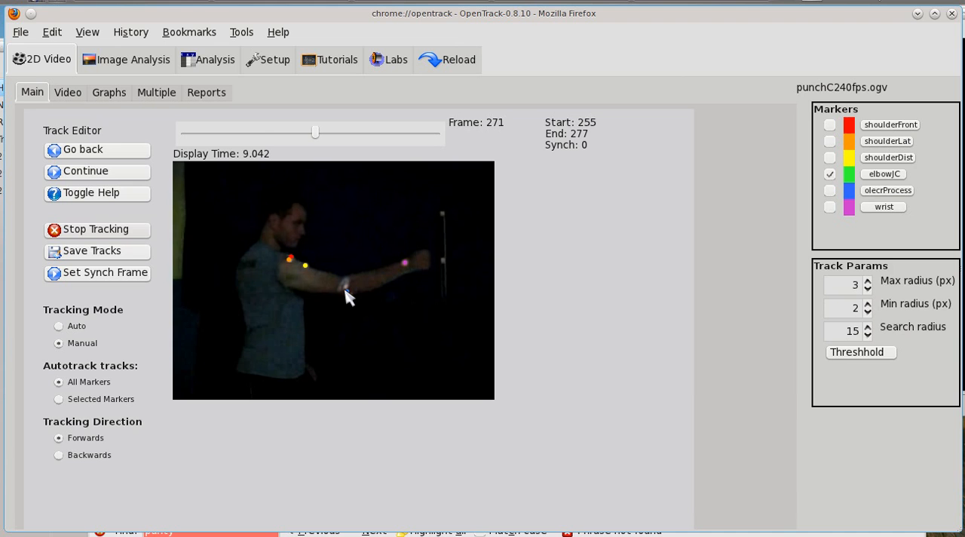
left_click(347, 286)
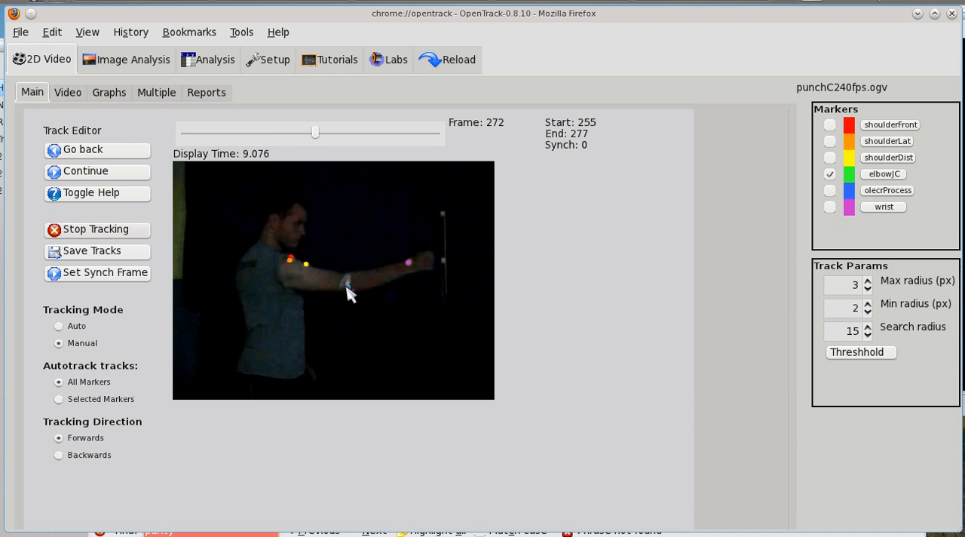
left_click(347, 283)
left_click(349, 284)
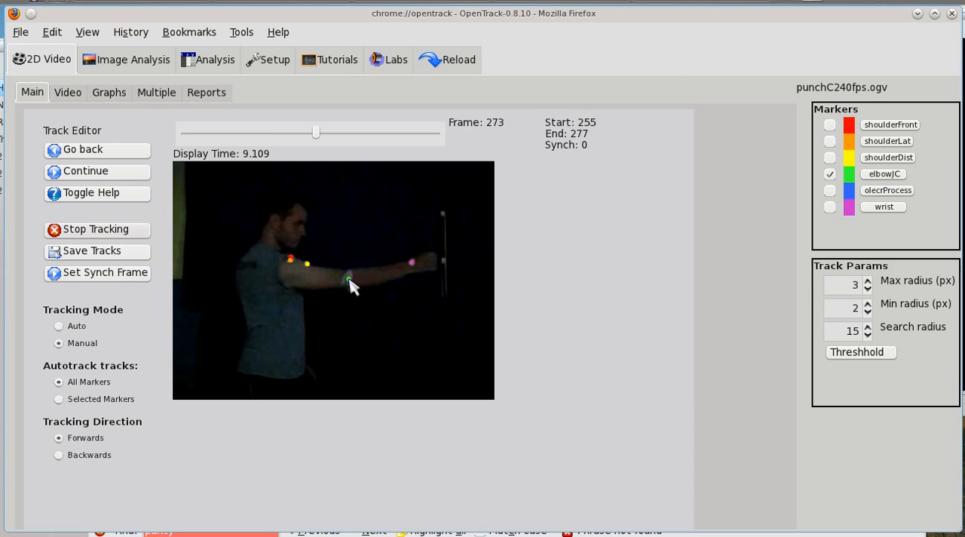
left_click(351, 283)
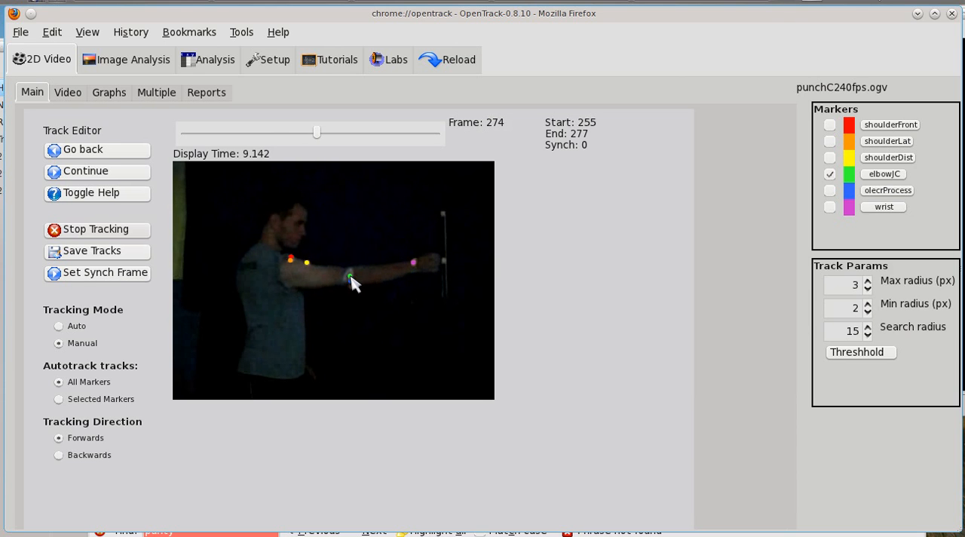
left_click(352, 281)
left_click(351, 274)
left_click(352, 273)
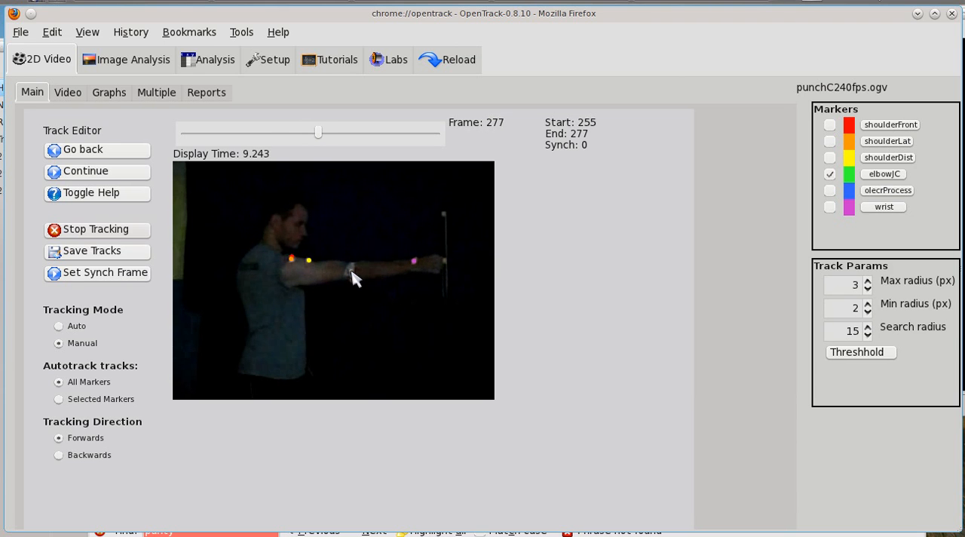
left_click(352, 272)
Place elbowJC in frame 277, then make olecrProcess active and manually re-place it on the white olecranon marker in each frame from 256 to 277.
left_click(353, 278)
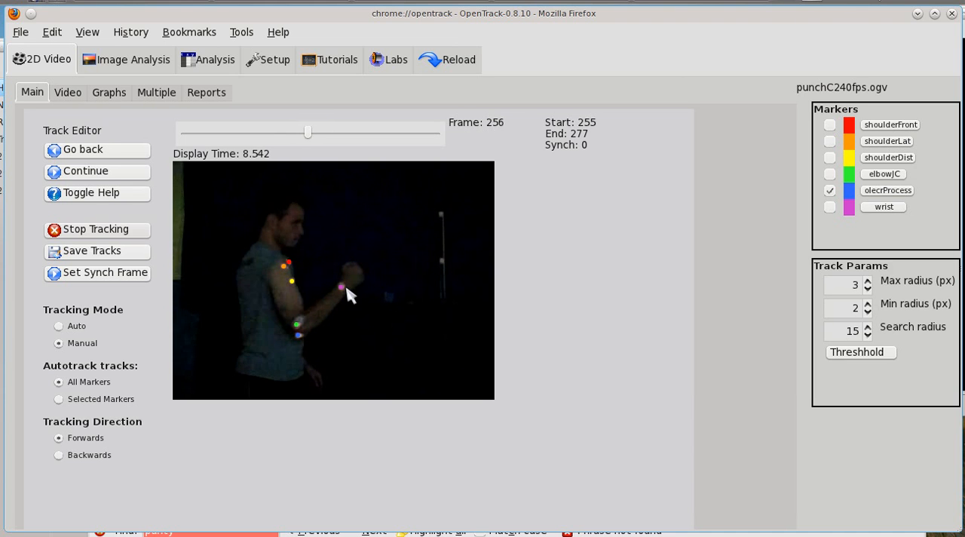
left_click(324, 323)
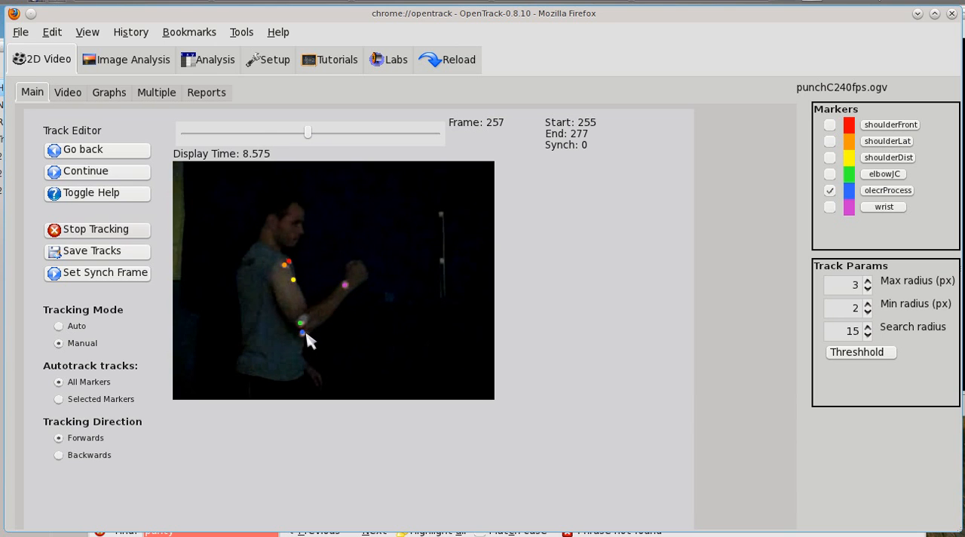
left_click(305, 335)
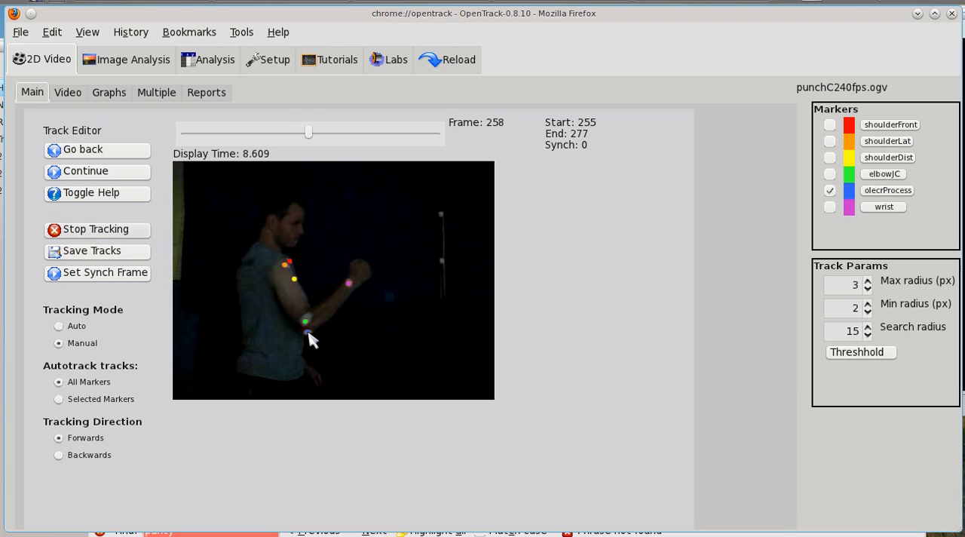
left_click(308, 332)
left_click(313, 331)
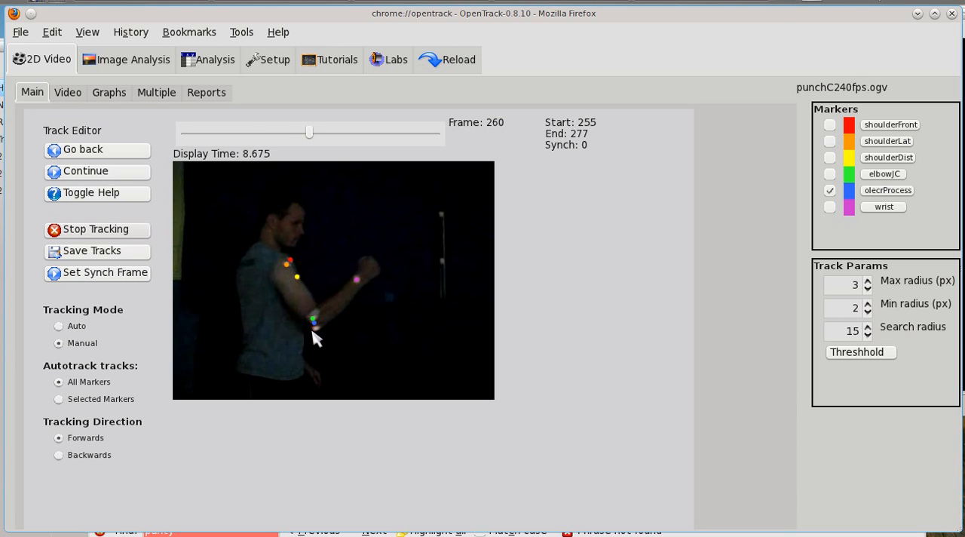
left_click(318, 333)
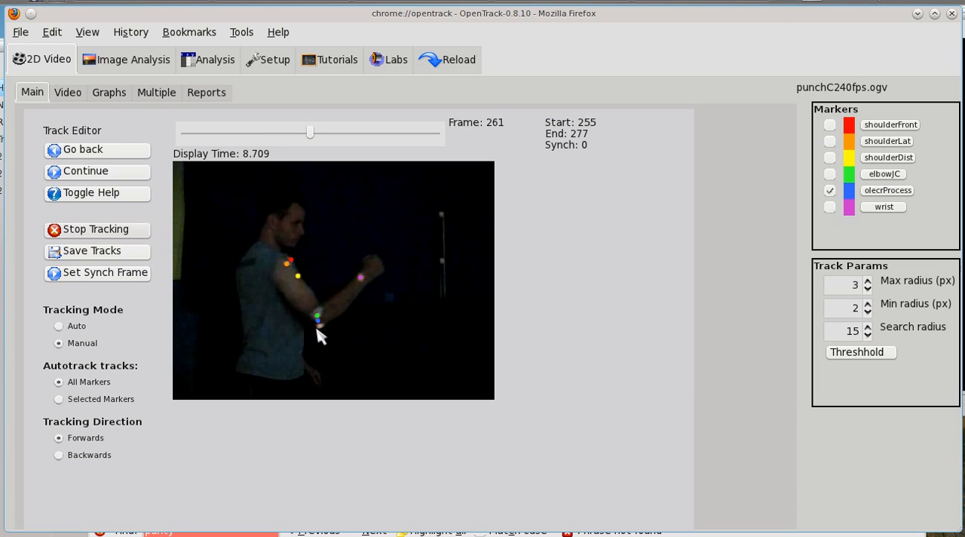
left_click(320, 326)
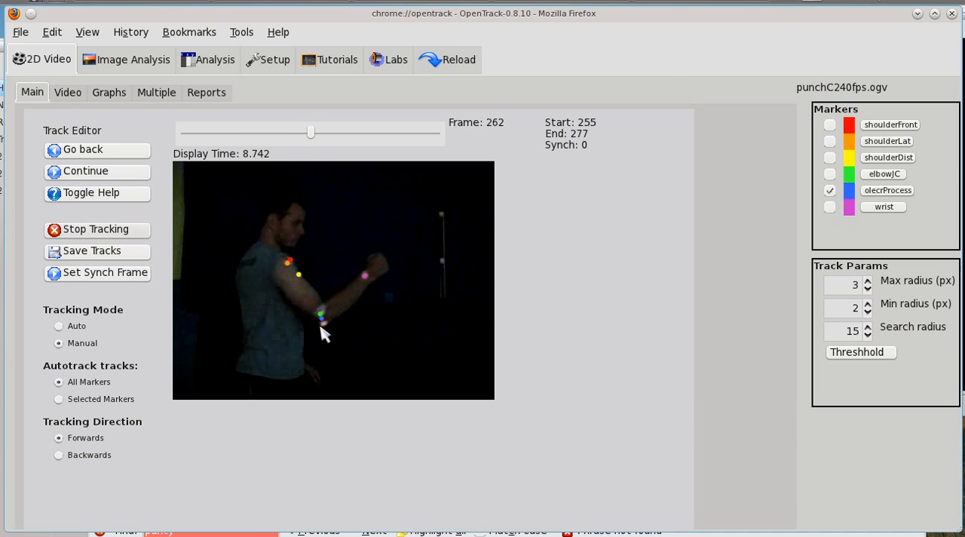
left_click(326, 324)
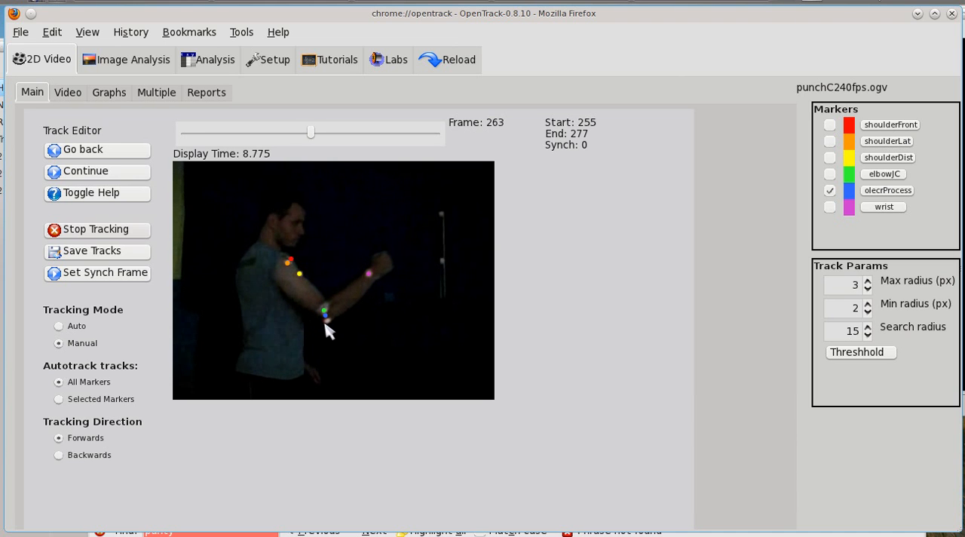
left_click(329, 322)
left_click(330, 322)
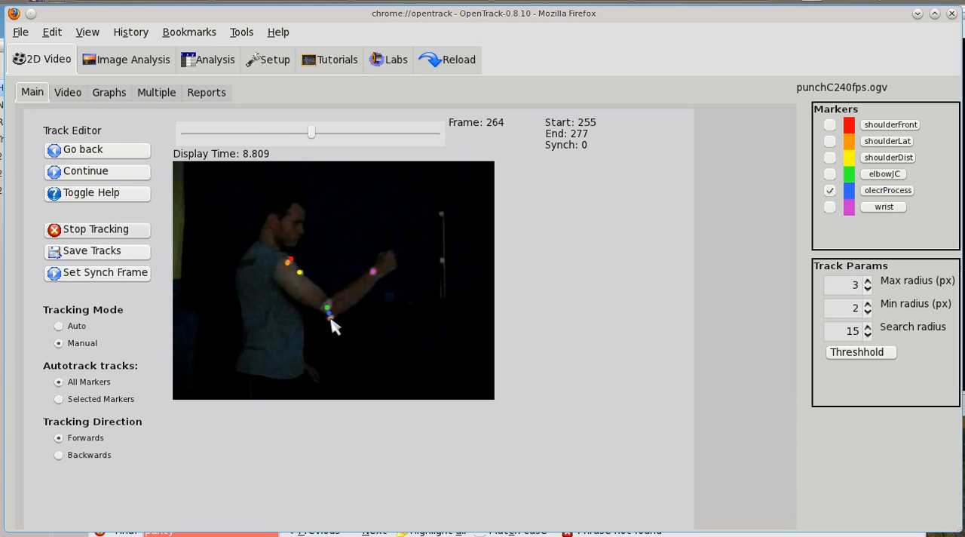
left_click(333, 319)
left_click(335, 316)
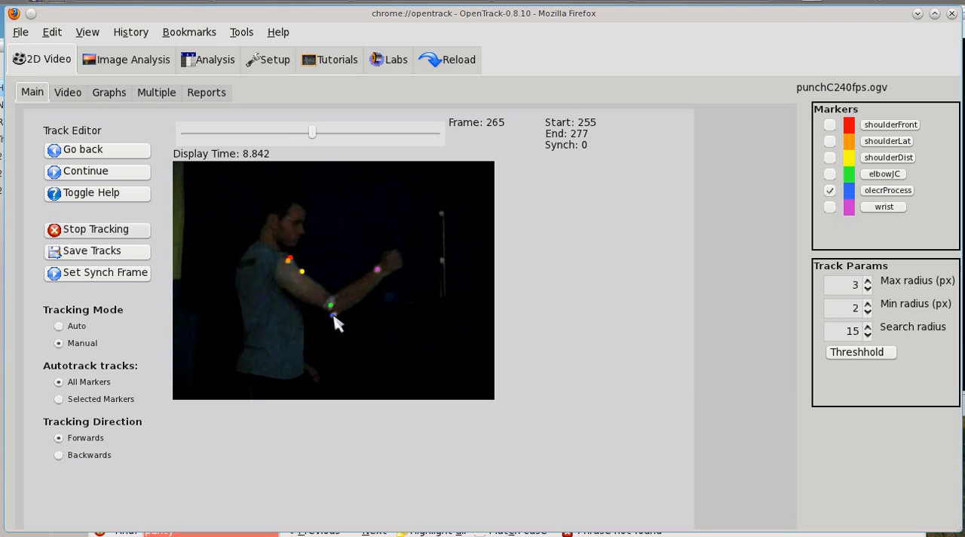
left_click(335, 316)
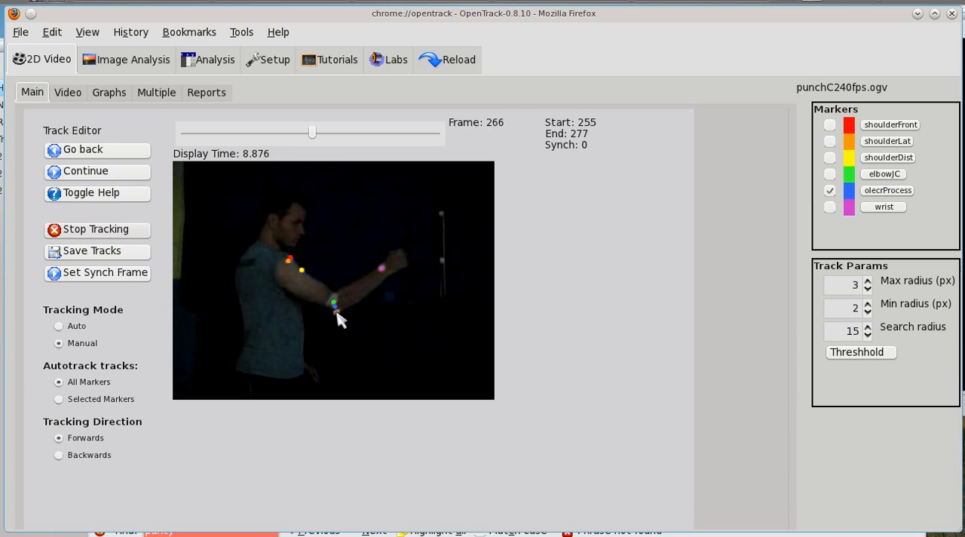
left_click(336, 313)
left_click(340, 310)
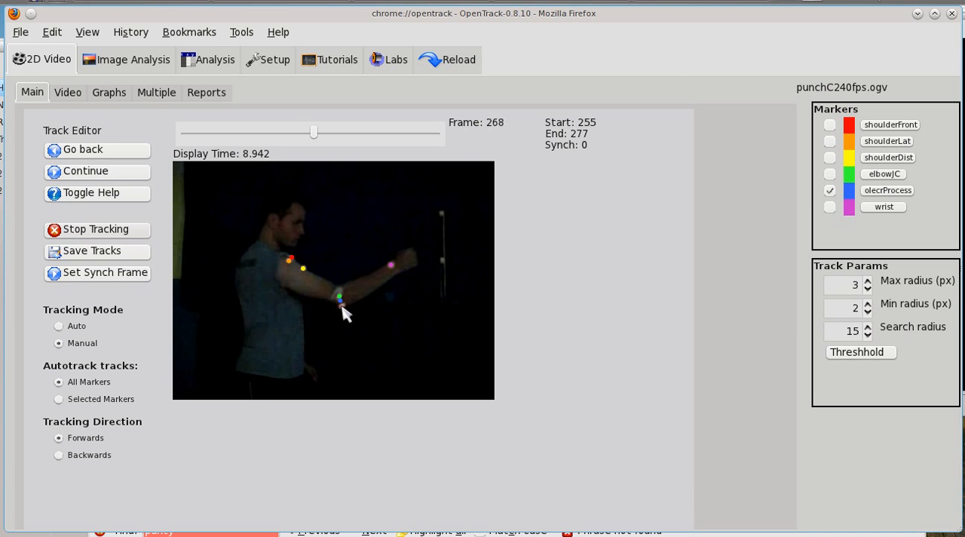
left_click(343, 306)
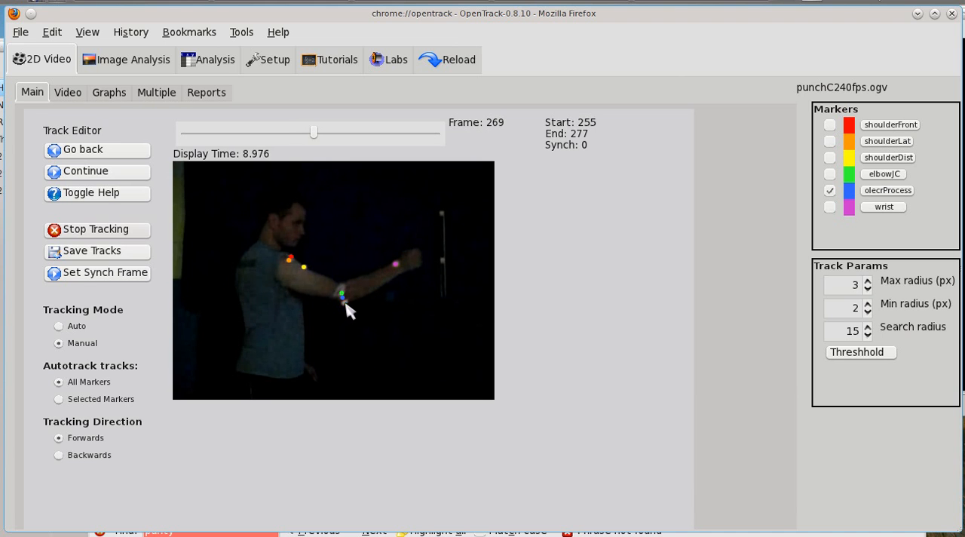
left_click(347, 304)
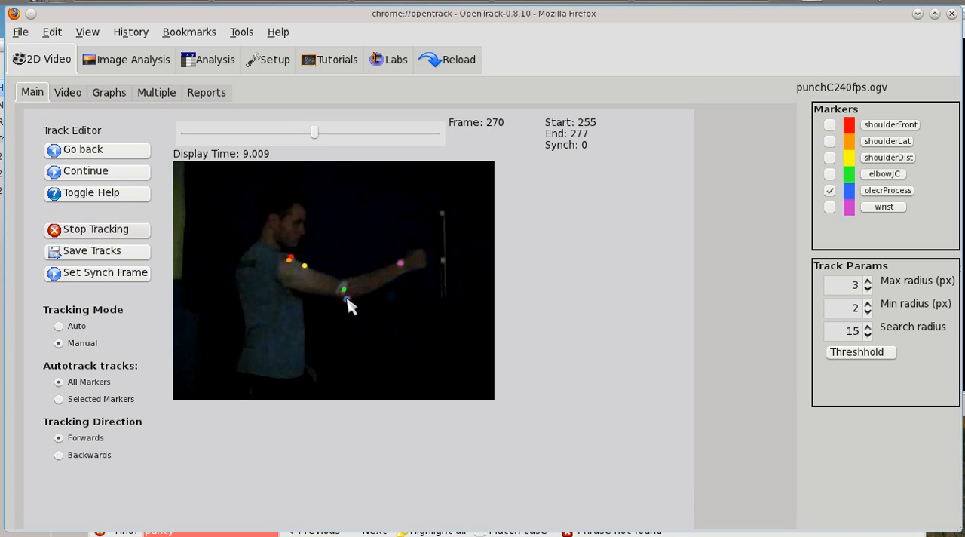
left_click(348, 299)
left_click(349, 295)
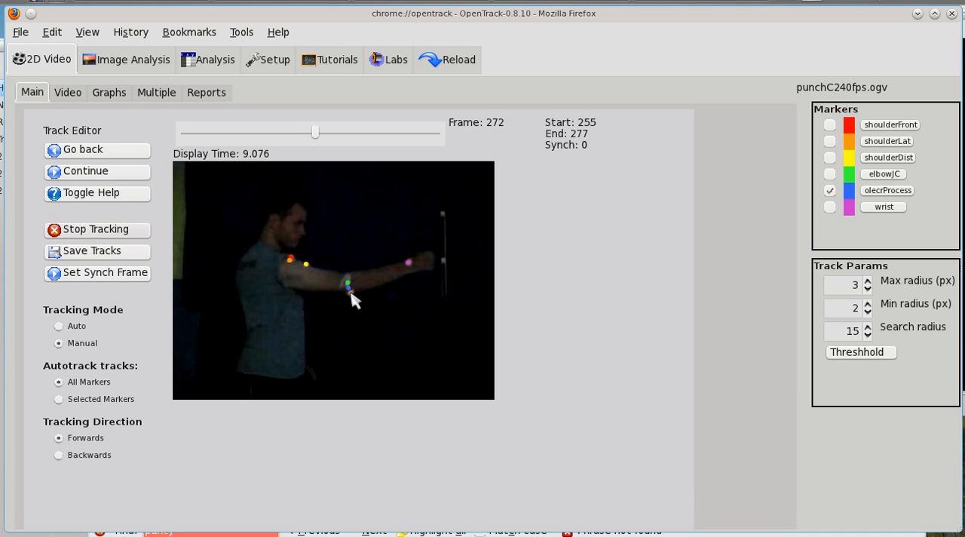
left_click(351, 294)
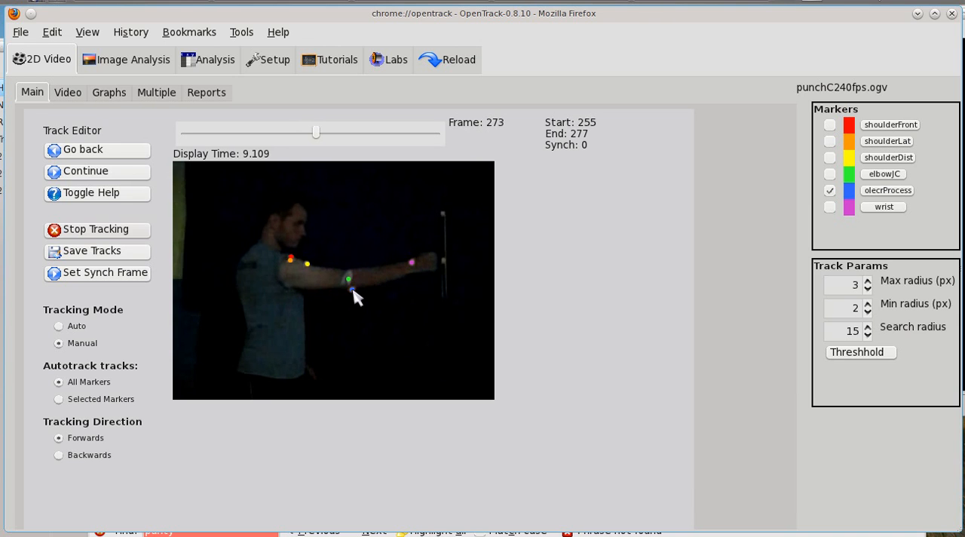
left_click(353, 289)
left_click(353, 286)
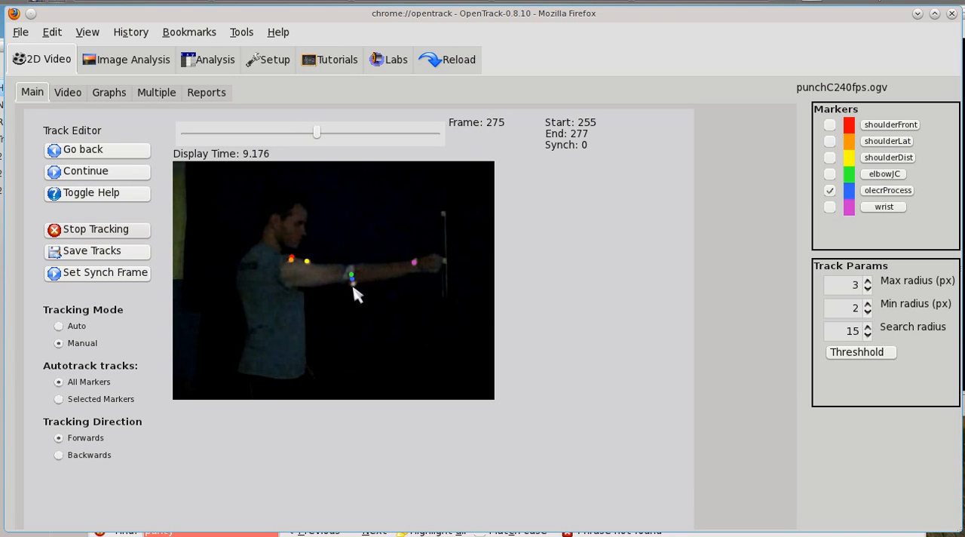
left_click(354, 284)
left_click(355, 285)
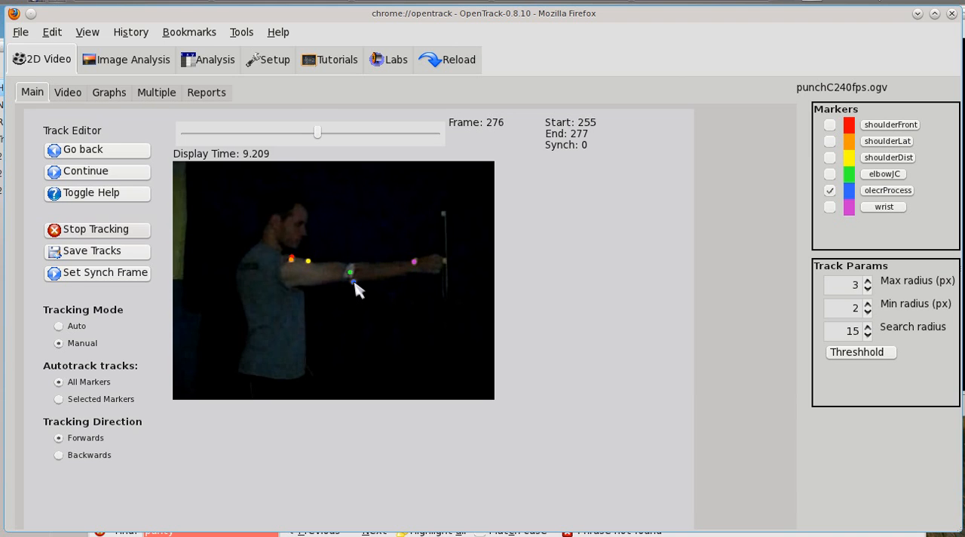
left_click(355, 282)
left_click(354, 281)
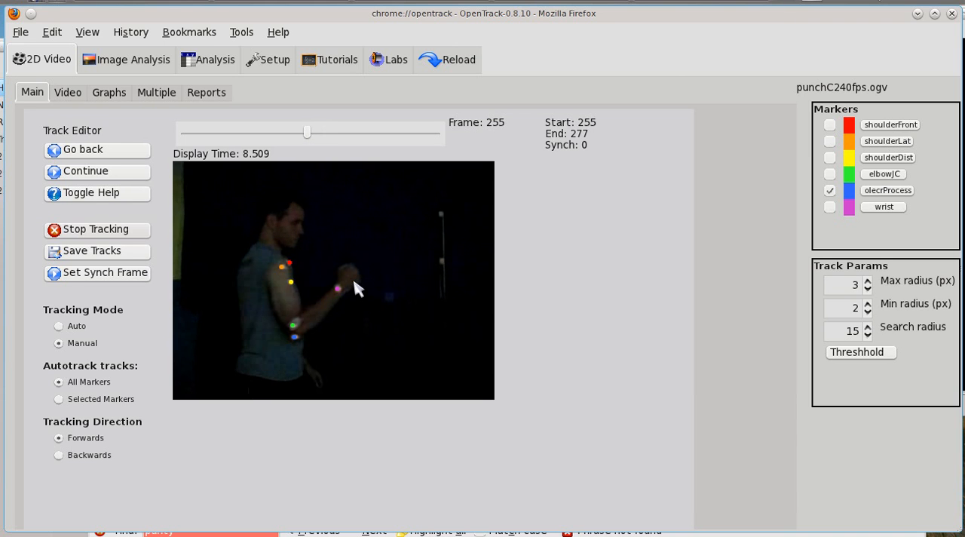
Check all six marker tracks frame by frame through the tracked range from frame 255 to 277.
left_click(312, 142)
left_click(311, 141)
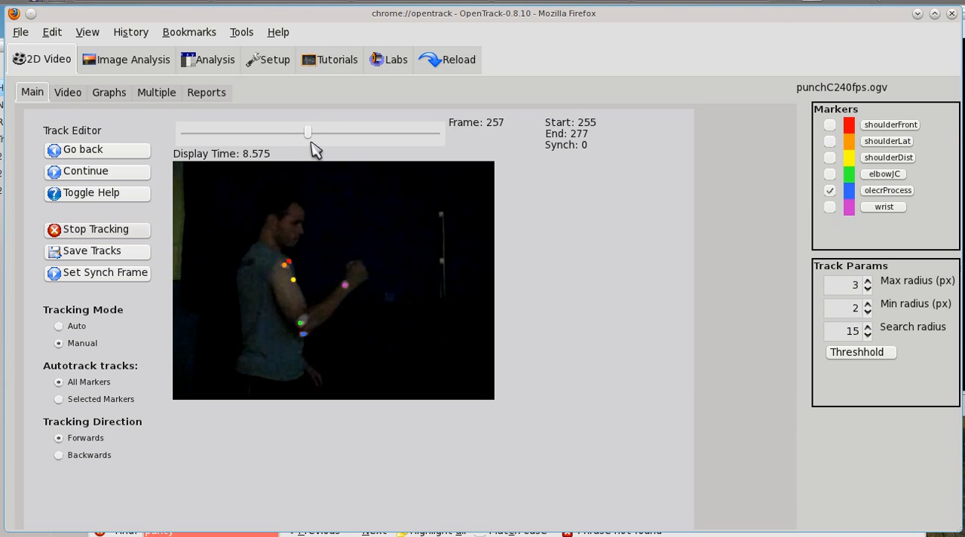
left_click(311, 142)
left_click(311, 142)
left_click(311, 141)
left_click(311, 142)
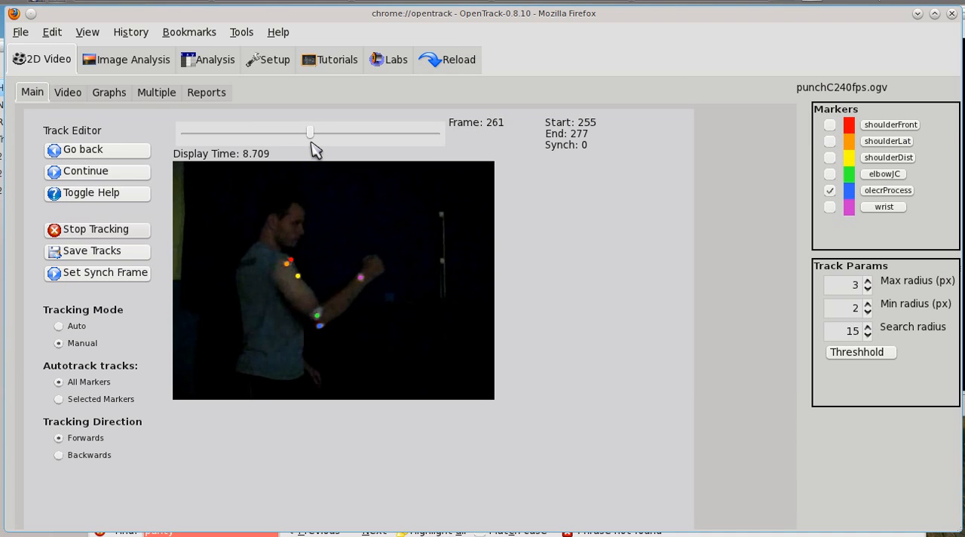
left_click(311, 141)
left_click(311, 142)
left_click(311, 141)
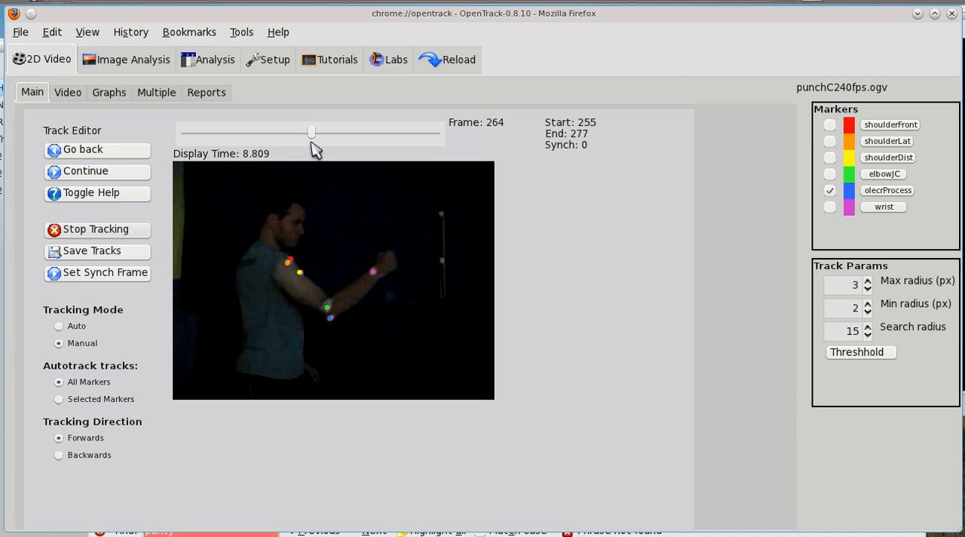
left_click(311, 142)
left_click(312, 142)
left_click(311, 142)
left_click(311, 142)
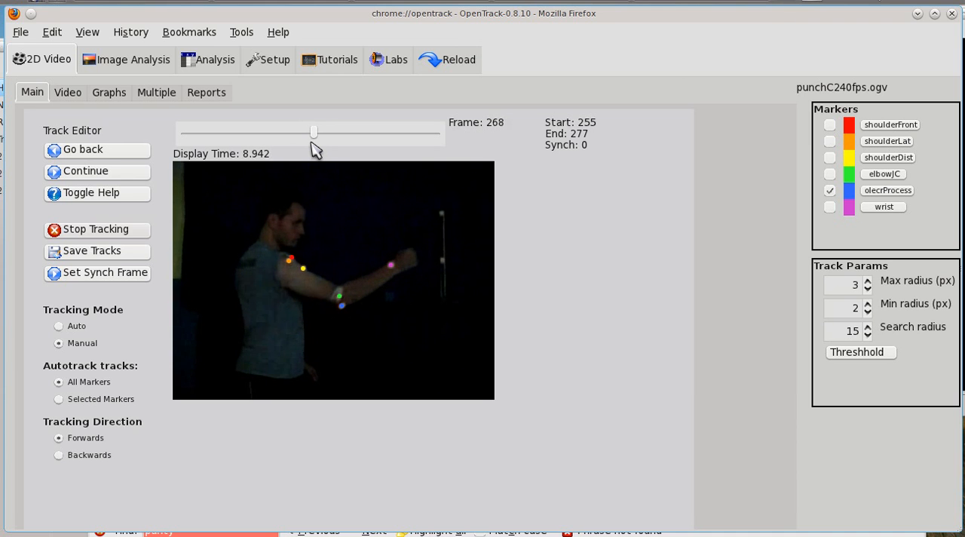
left_click(312, 141)
left_click(311, 142)
left_click(312, 142)
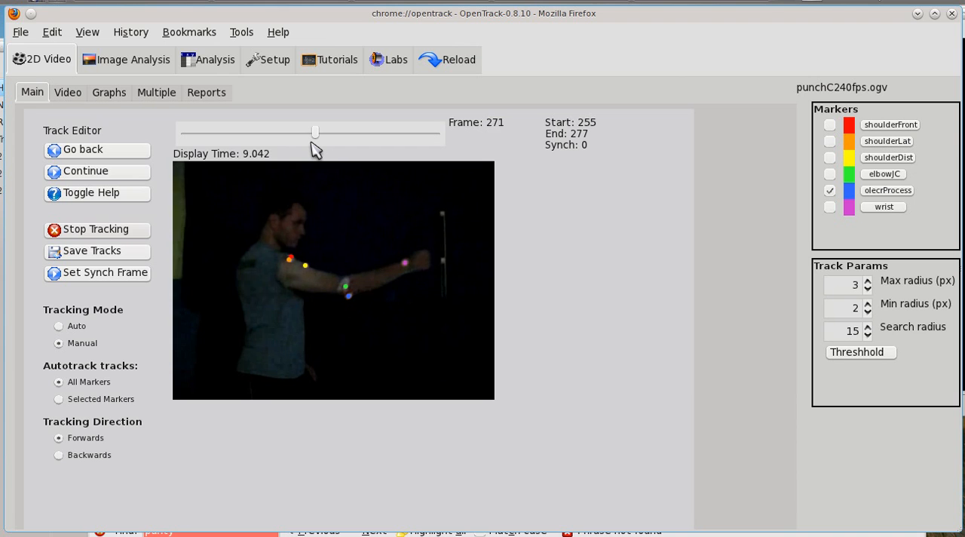
left_click(311, 142)
left_click(311, 142)
left_click(311, 142)
left_click(312, 141)
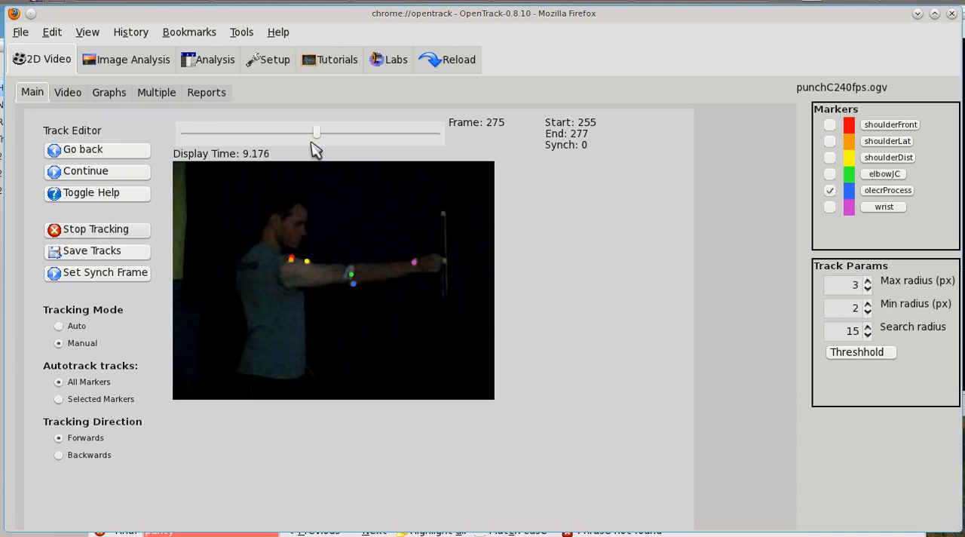
left_click(311, 142)
left_click(311, 142)
key("Right")
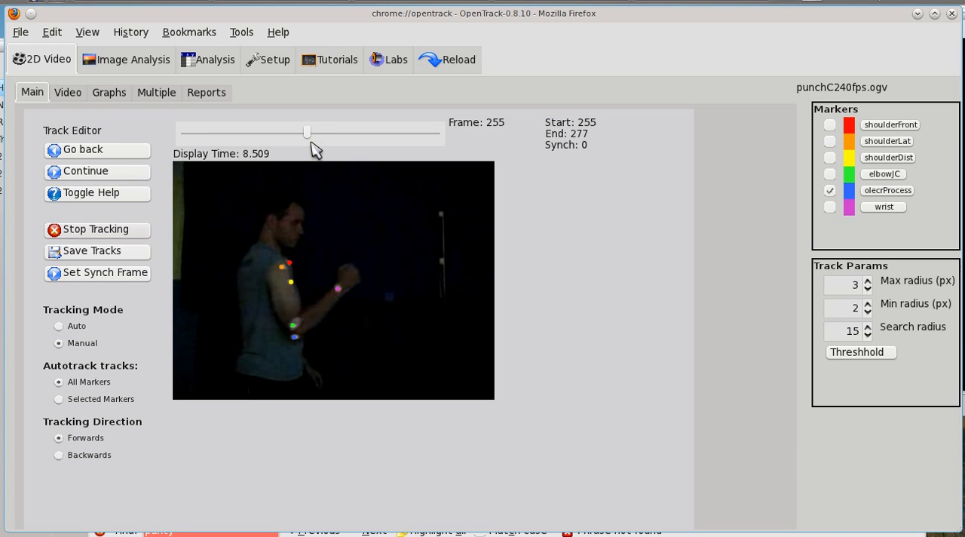
key("Left")
key("Left")
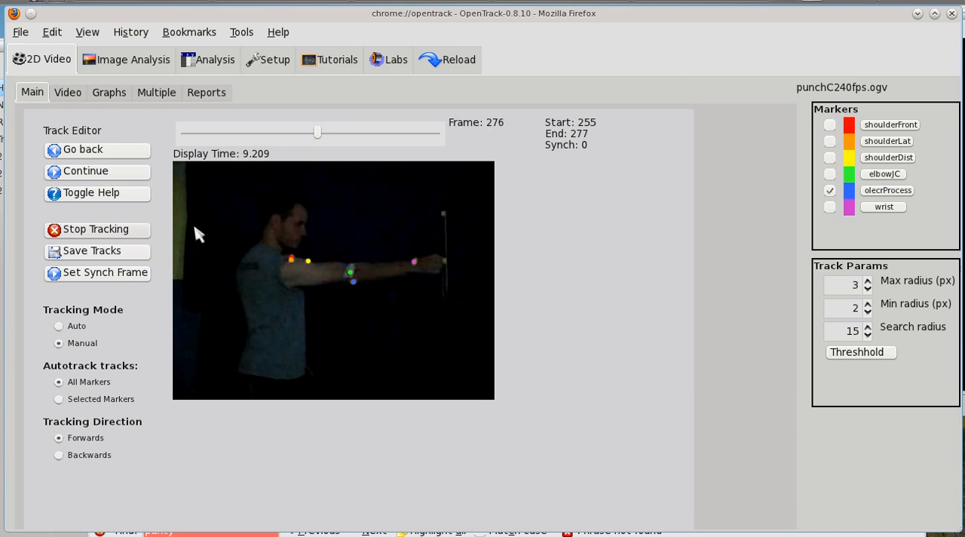
Save the tracked data as a new p2d file named punchC240fps.
left_click(149, 252)
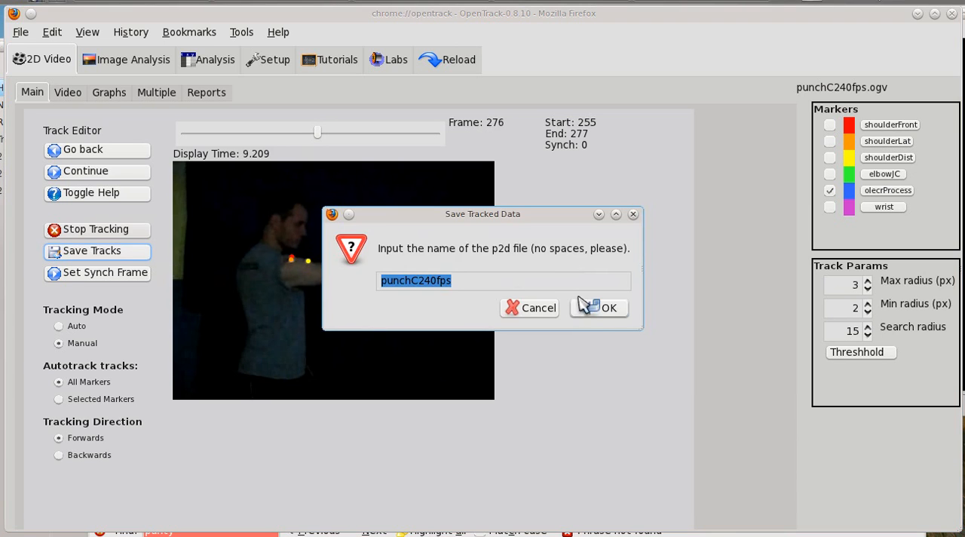
left_click(594, 316)
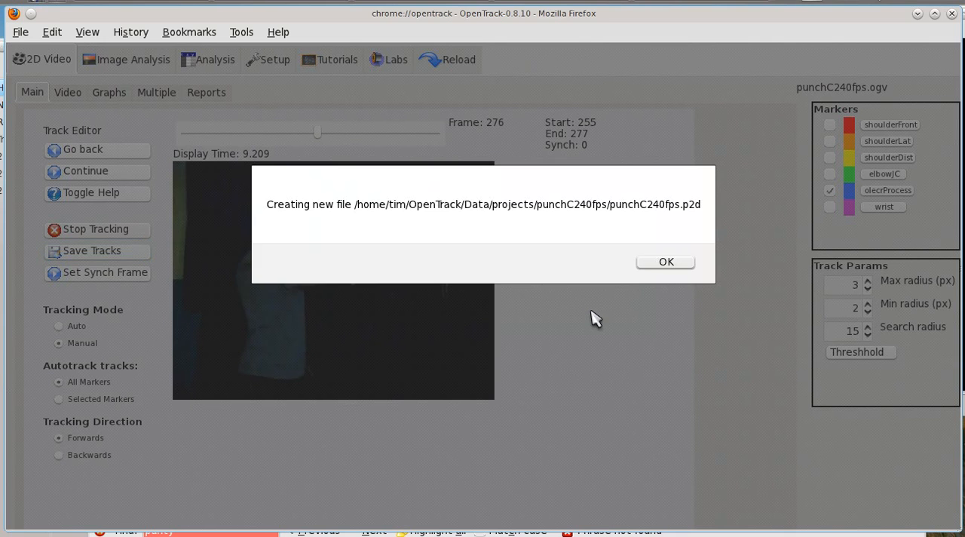
left_click(659, 264)
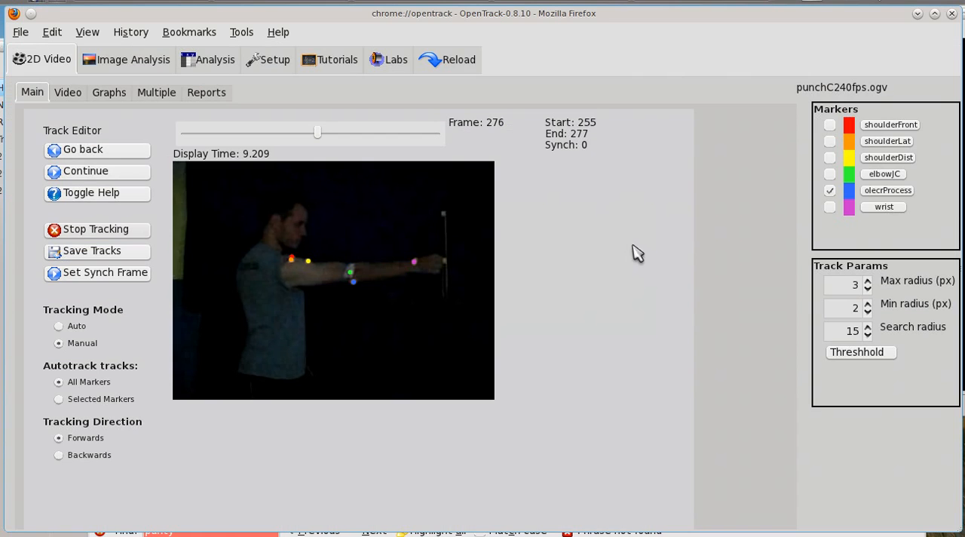